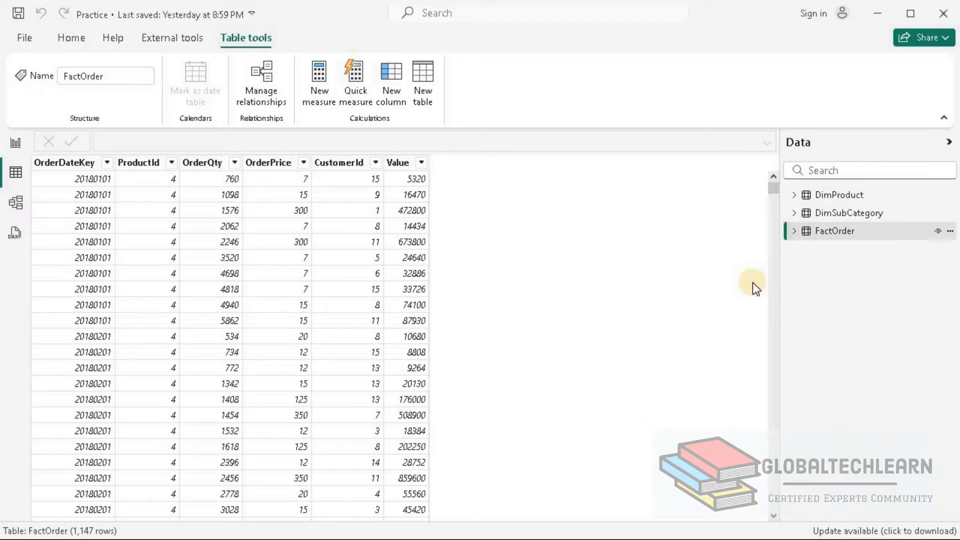
Review the data in the DimProduct, DimSubCategory and FactOrder tables.
{"action": "left_click", "coordinate": [836, 197]}
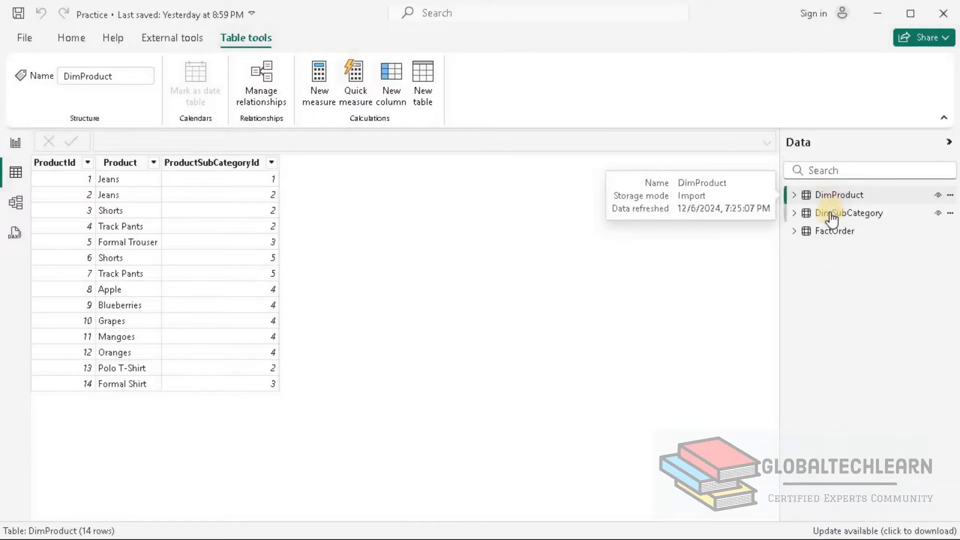
{"action": "left_click", "coordinate": [830, 214]}
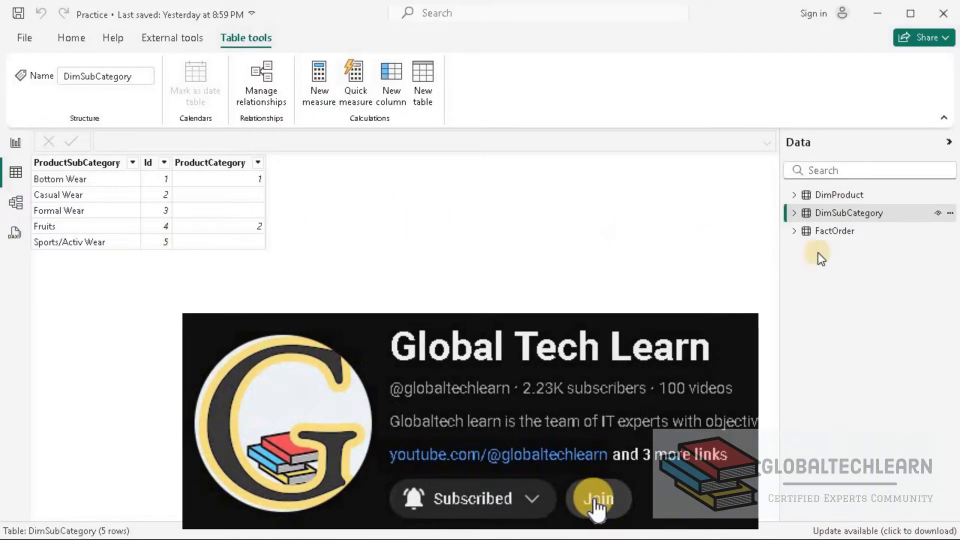
{"action": "left_click", "coordinate": [830, 232]}
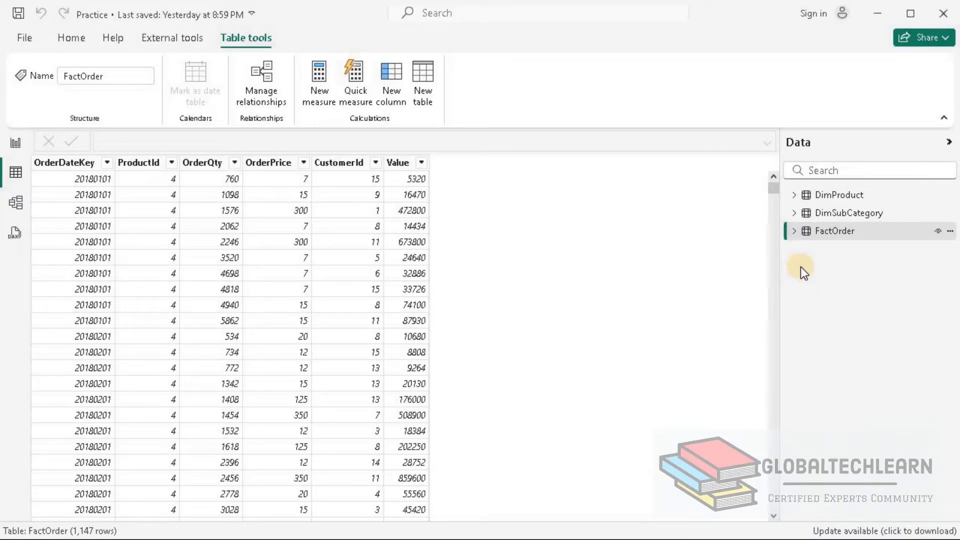
Add a calculated column named ProductOrderValue to the DimProduct table.
{"action": "left_click", "coordinate": [795, 194]}
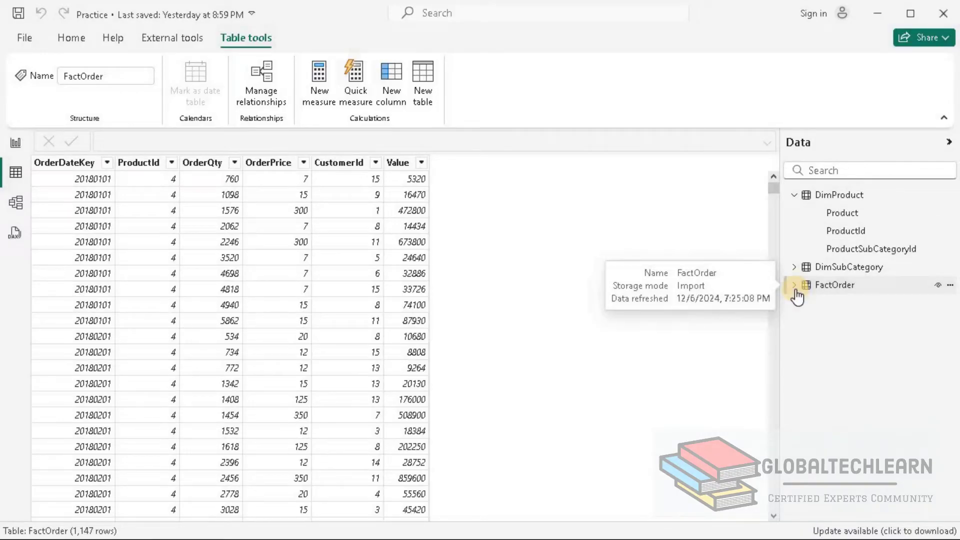
{"action": "left_click", "coordinate": [827, 198]}
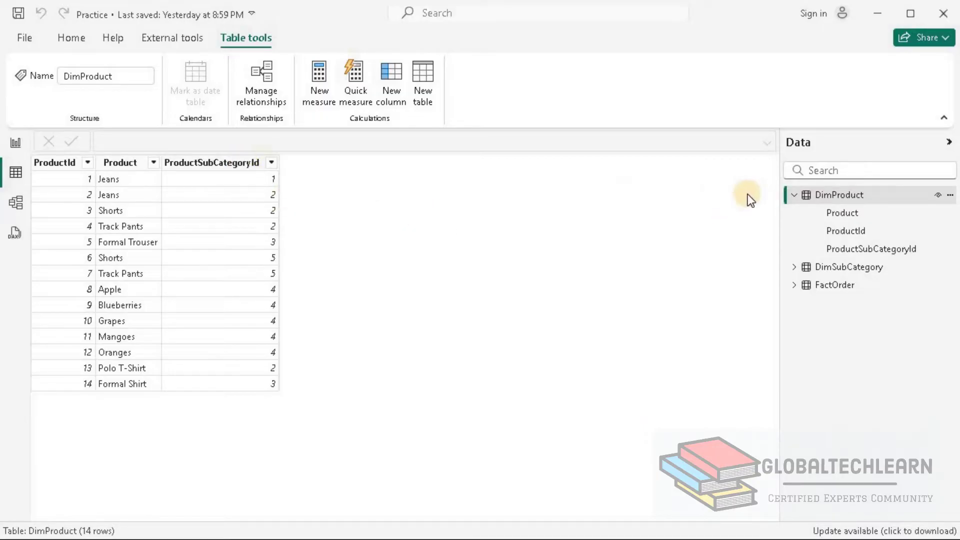
{"action": "right_click", "coordinate": [831, 196]}
{"action": "left_click", "coordinate": [730, 223]}
{"action": "key", "text": "Left"}
{"action": "key", "text": "Left"}
{"action": "key", "text": "Left"}
{"action": "key", "text": "shift+Home"}
{"action": "type", "text": "ProductOrderValue"}
{"action": "key", "text": "End"}
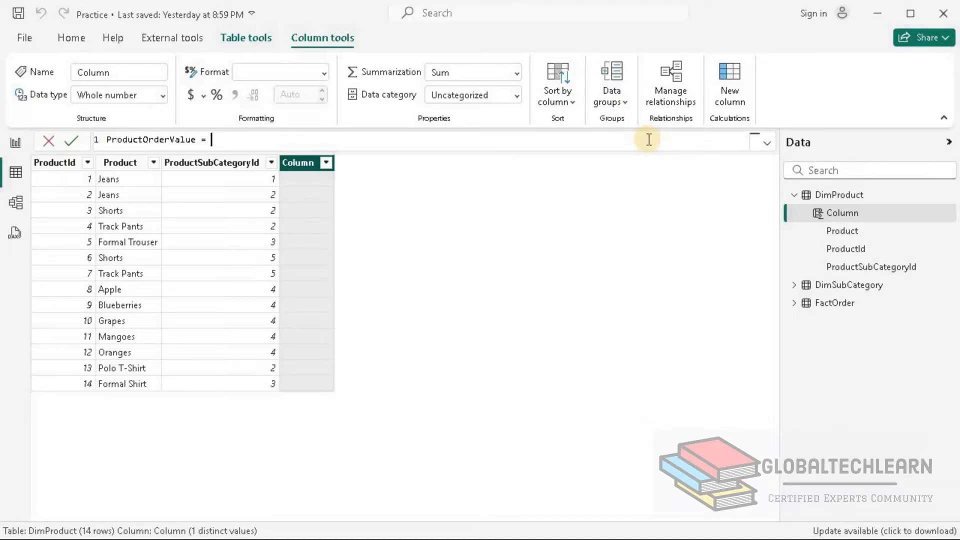
Begin the ProductOrderValue formula with SUMX over RELATEDTABLE(FactOrder) as its table argument.
{"action": "type", "text": "Su"}
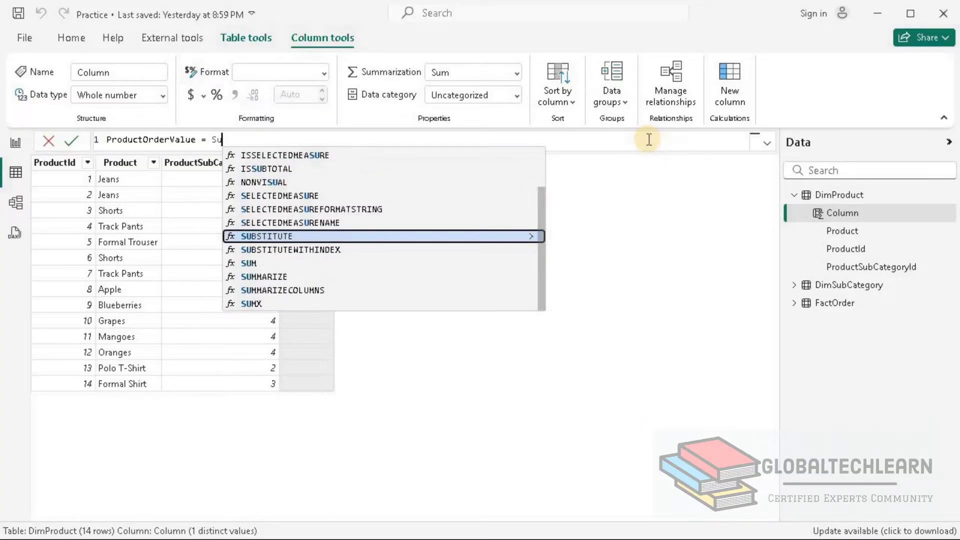
{"action": "type", "text": "m"}
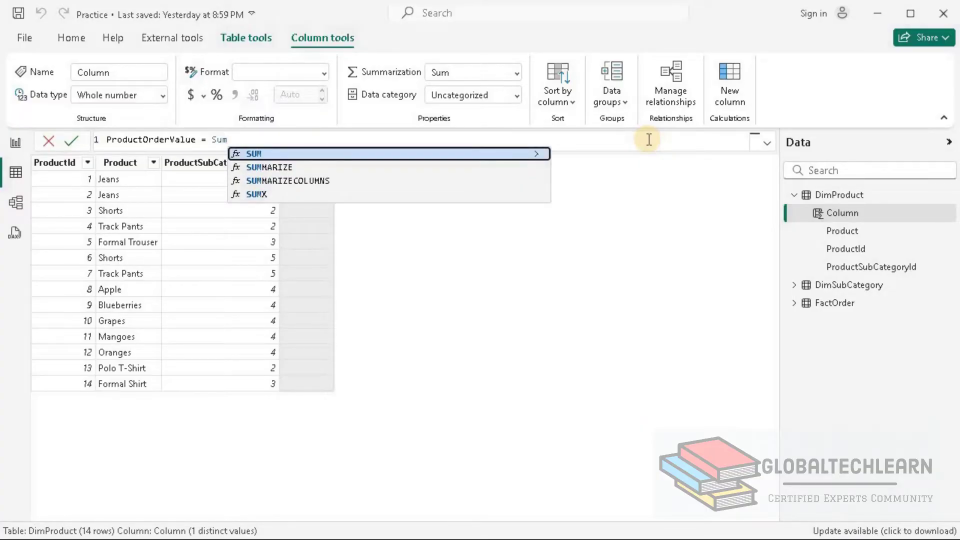
{"action": "type", "text": "x(Rel"}
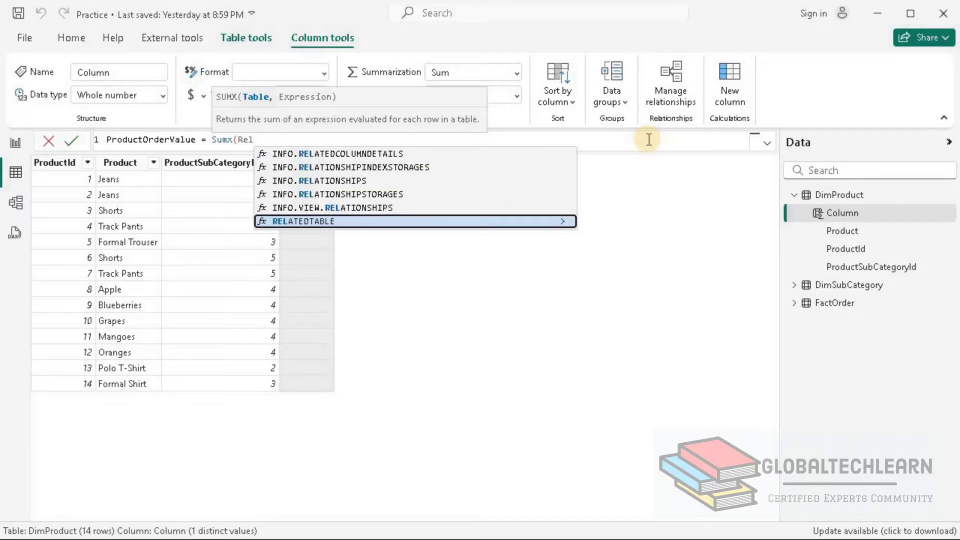
{"action": "type", "text": "at"}
{"action": "key", "text": "Tab"}
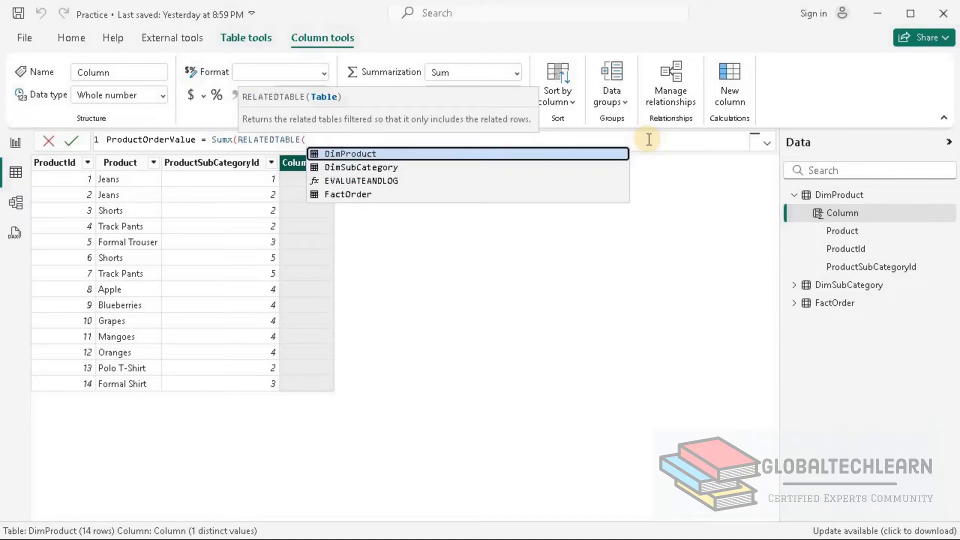
{"action": "type", "text": "Fact"}
{"action": "key", "text": "Tab"}
{"action": "type", "text": "),"}
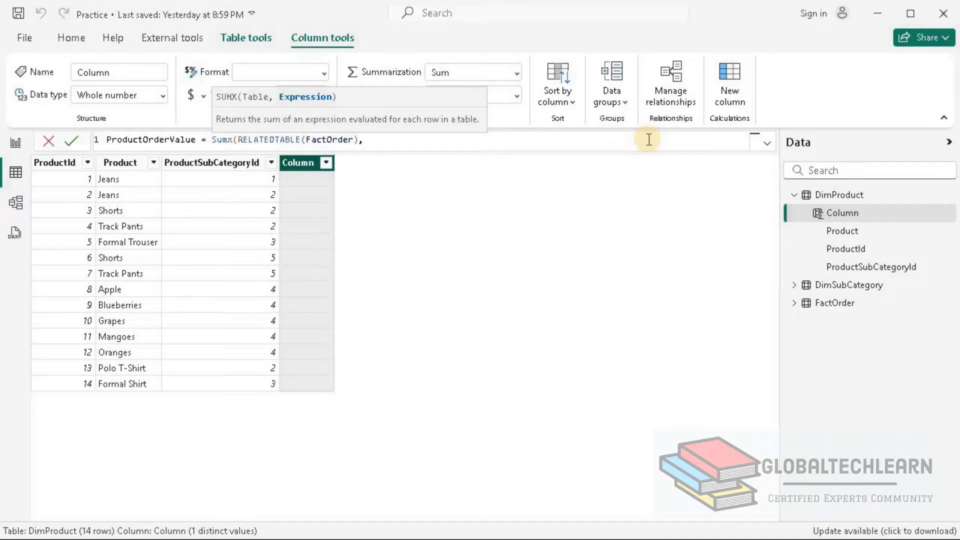
Complete the SUMX formula with FactOrder[Value] as the expression and commit the column.
{"action": "type", "text": "or"}
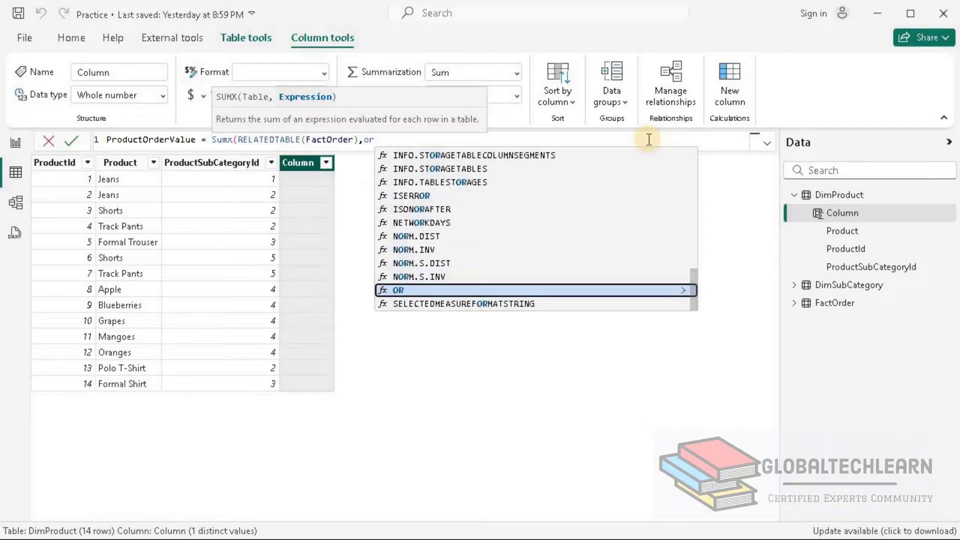
{"action": "key", "text": "BackSpace"}
{"action": "key", "text": "BackSpace"}
{"action": "type", "text": "value"}
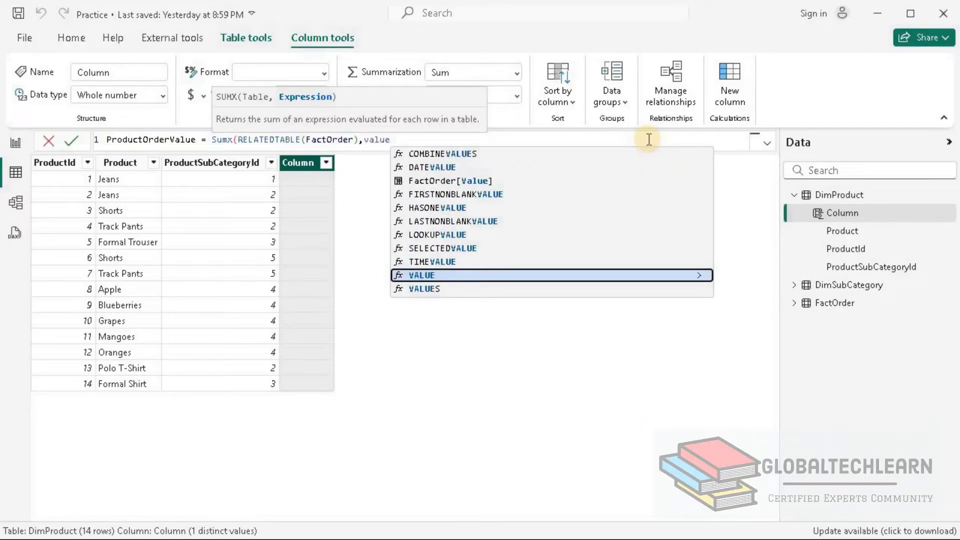
{"action": "key", "text": "Up"}
{"action": "key", "text": "Up"}
{"action": "key", "text": "Up"}
{"action": "key", "text": "Up"}
{"action": "key", "text": "Up"}
{"action": "key", "text": "Up"}
{"action": "key", "text": "Up"}
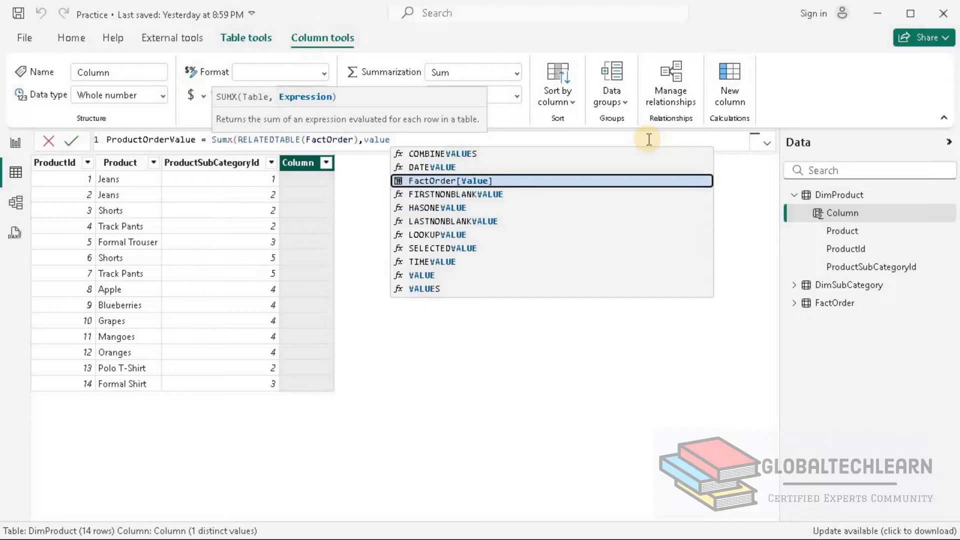
{"action": "key", "text": "Tab"}
{"action": "type", "text": ")"}
{"action": "key", "text": "Return"}
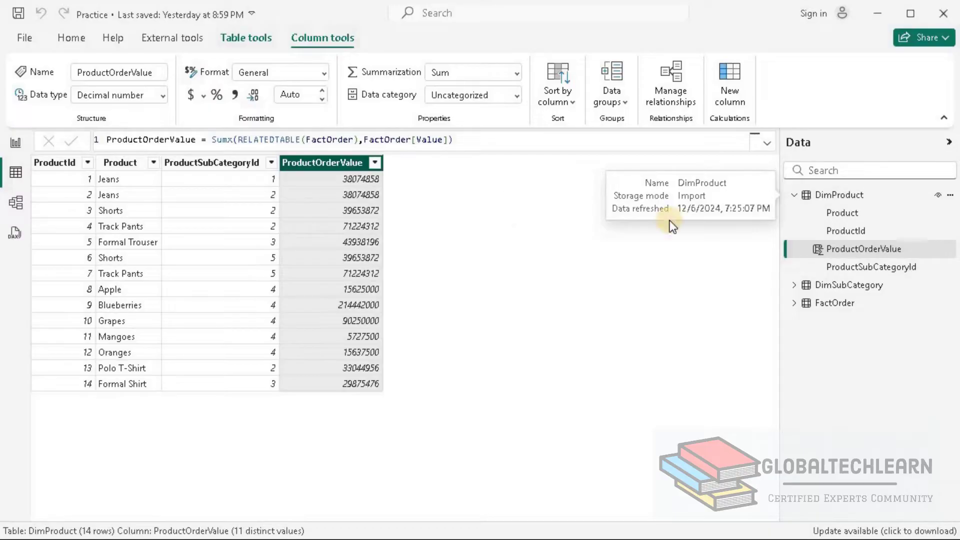
Add another calculated column to DimProduct and name it ProductSubCategory.
{"action": "right_click", "coordinate": [848, 194]}
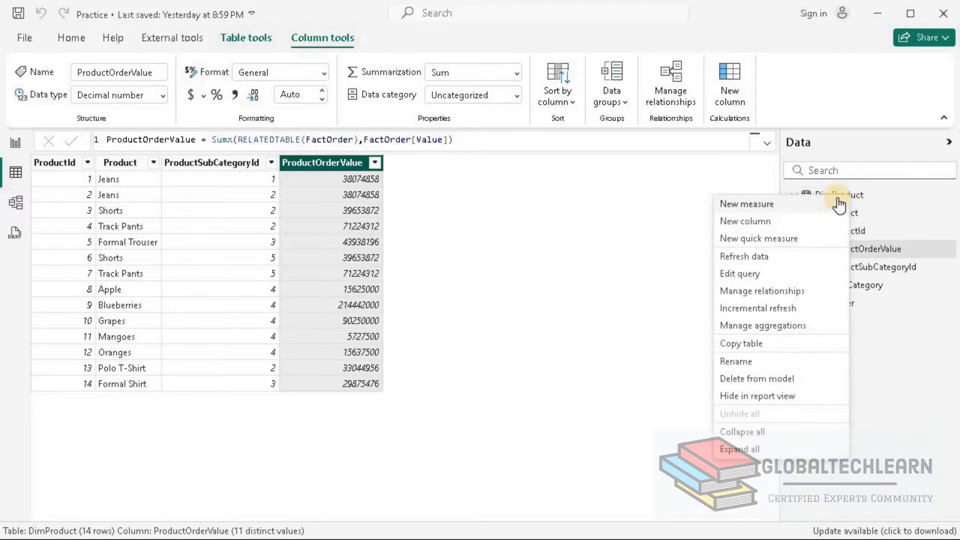
{"action": "left_click", "coordinate": [778, 222]}
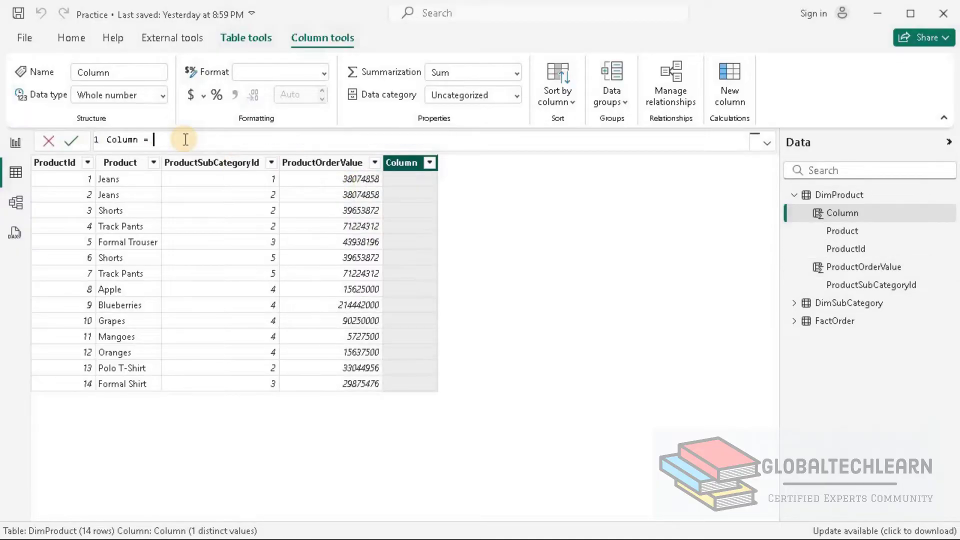
{"action": "type", "text": "ProductSubCategory"}
{"action": "key", "text": "End"}
Define the ProductSubCategory column as RELATED(DimSubCategory[ProductSubCategory]) and commit it.
{"action": "type", "text": "relate"}
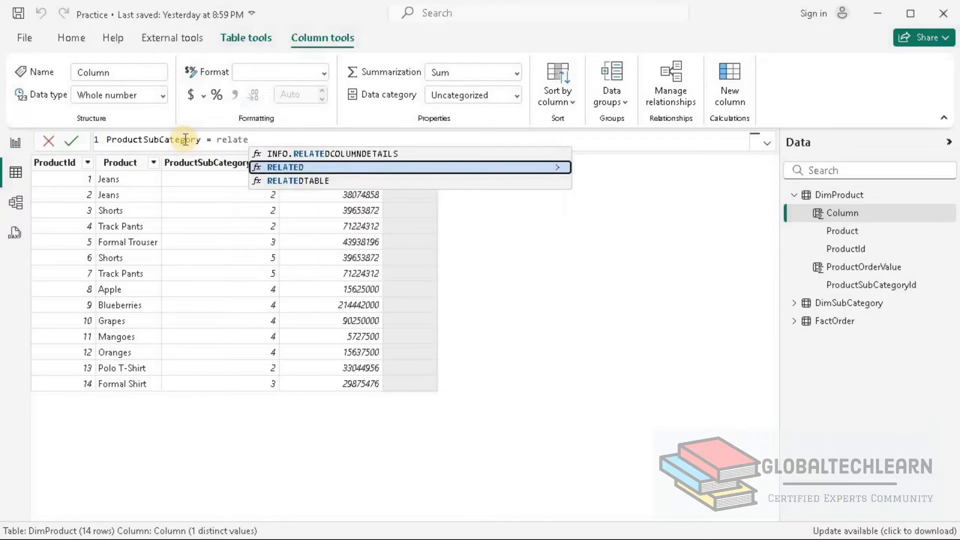
{"action": "key", "text": "Tab"}
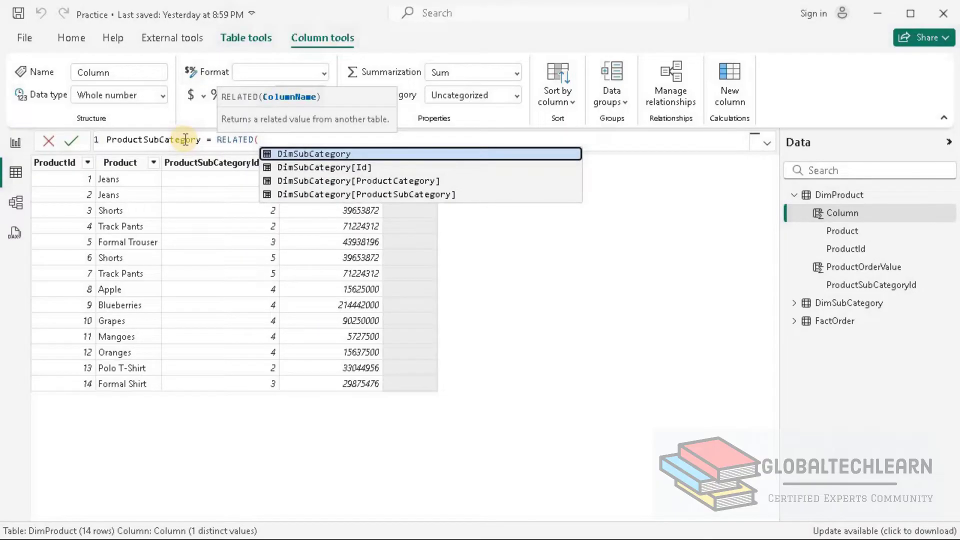
{"action": "key", "text": "Down"}
{"action": "key", "text": "Down"}
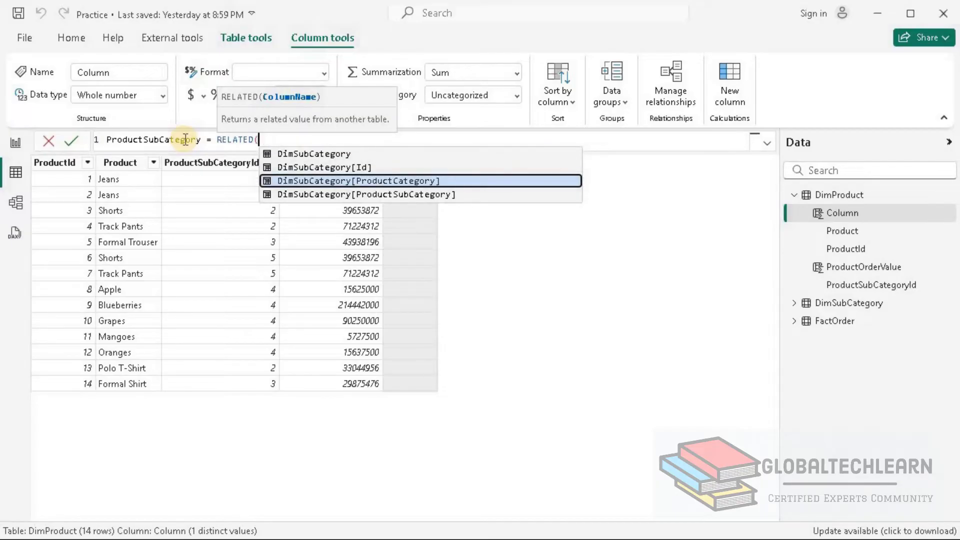
{"action": "key", "text": "Down"}
{"action": "key", "text": "Tab"}
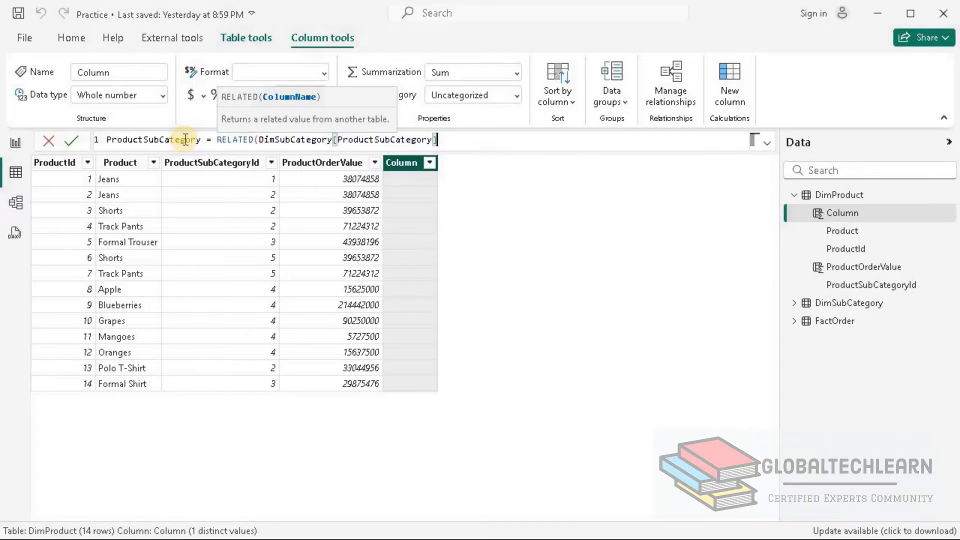
{"action": "type", "text": ")"}
{"action": "key", "text": "Return"}
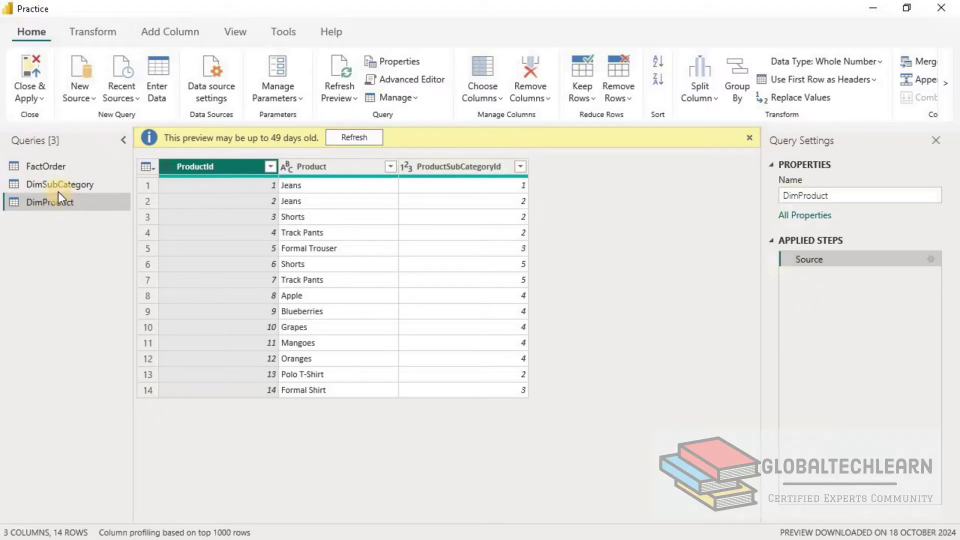
Merge DimProduct into the FactOrder query, matching on ProductId in both tables with a Left Outer join.
{"action": "left_click", "coordinate": [53, 167]}
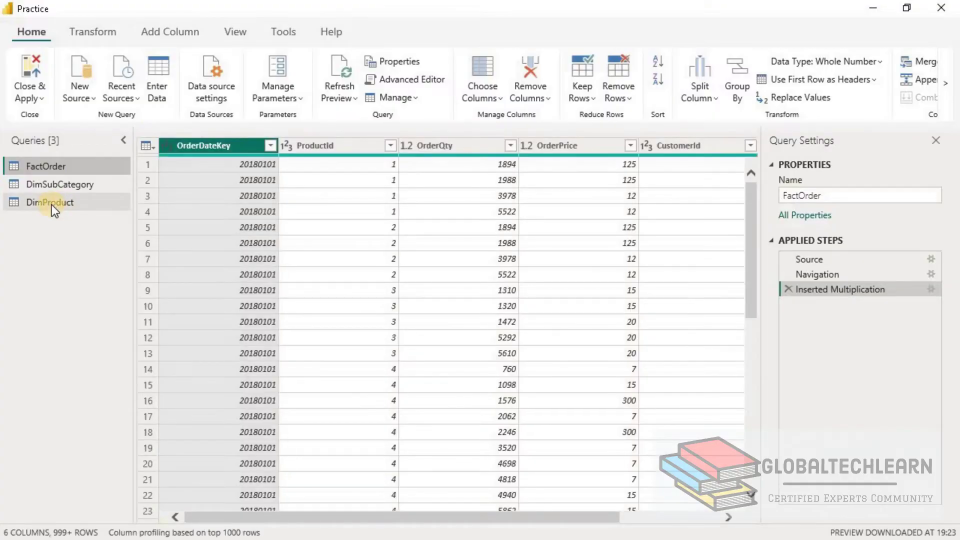
{"action": "left_click", "coordinate": [945, 83]}
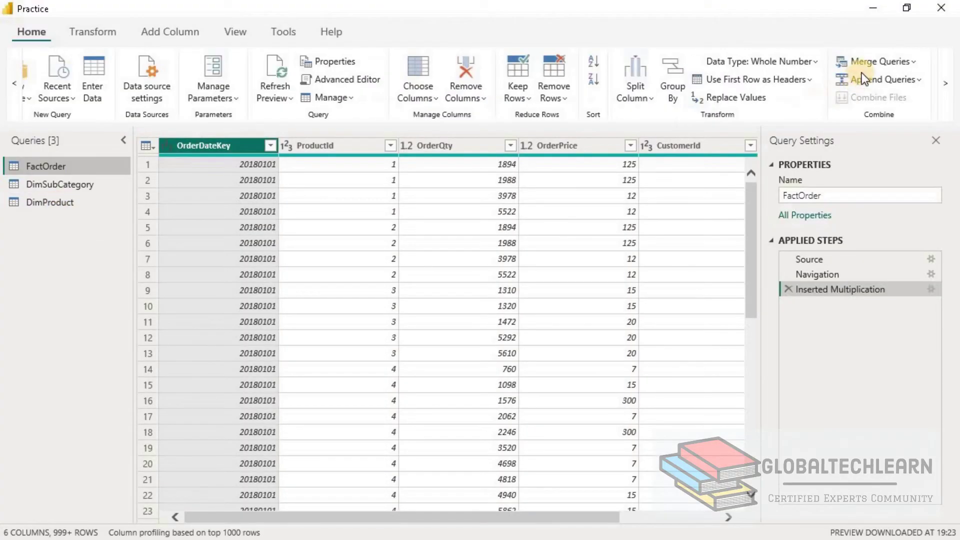
{"action": "left_click", "coordinate": [868, 64]}
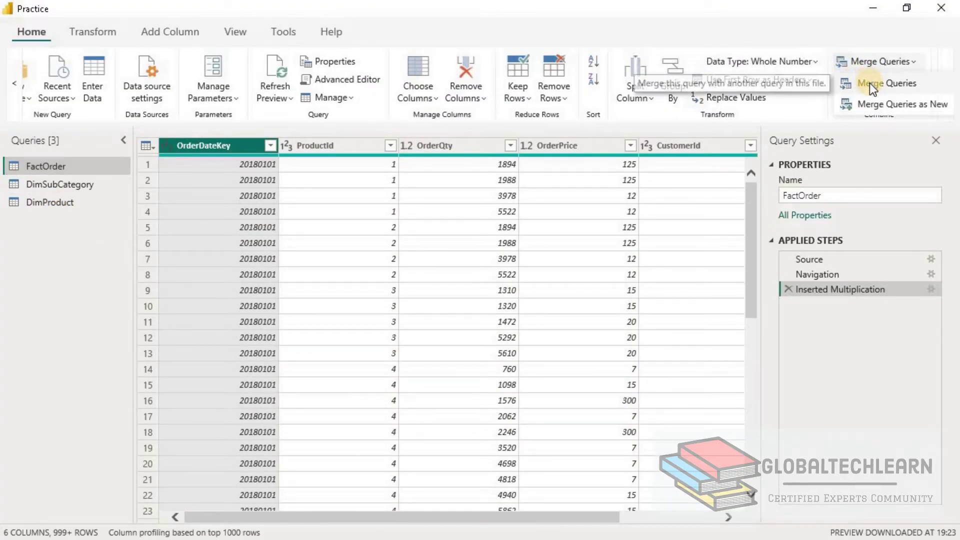
{"action": "left_click", "coordinate": [870, 83]}
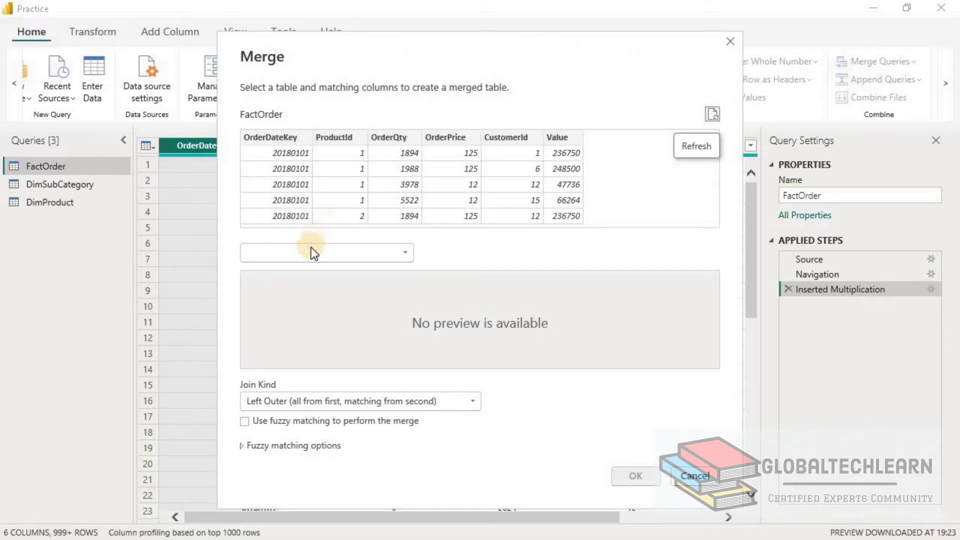
{"action": "left_click", "coordinate": [311, 247]}
{"action": "left_click", "coordinate": [293, 274]}
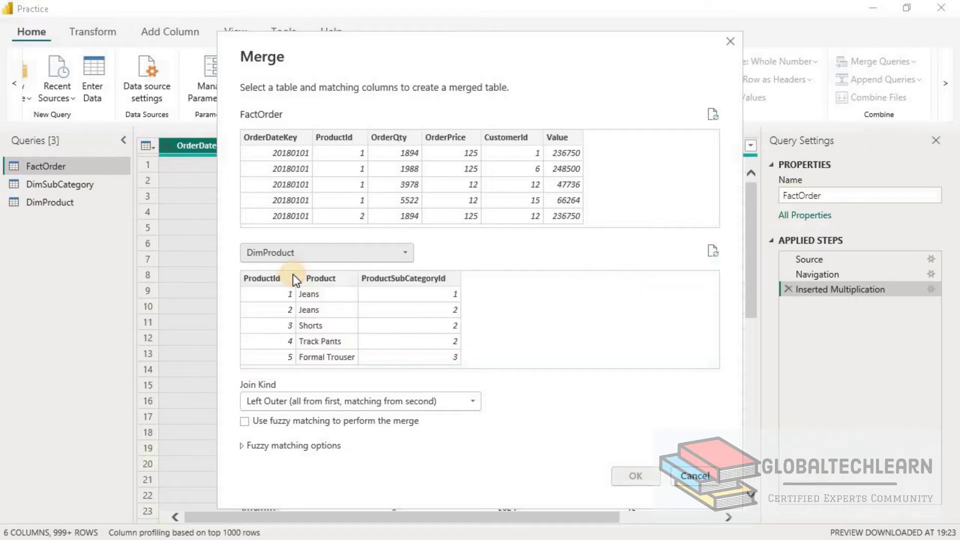
{"action": "left_click", "coordinate": [271, 278]}
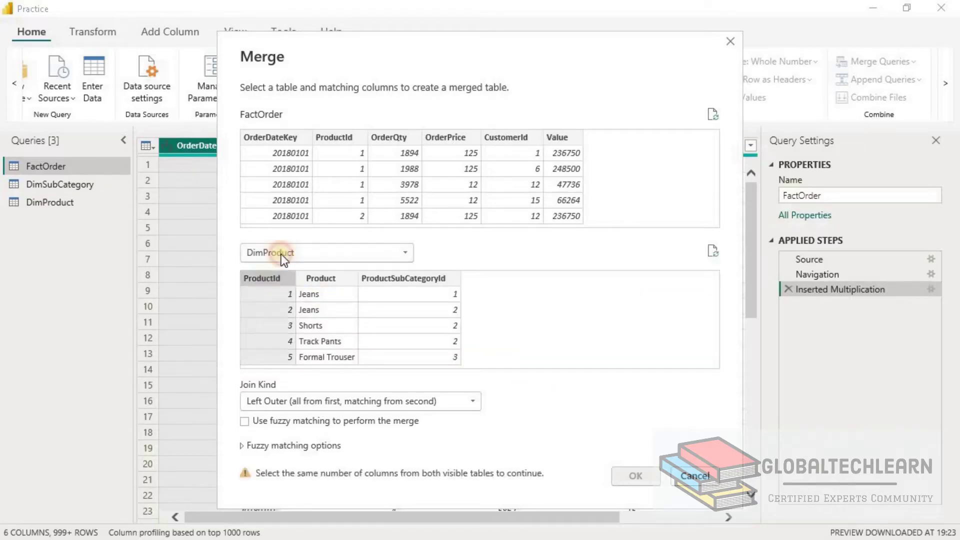
{"action": "left_click", "coordinate": [334, 136]}
{"action": "left_click", "coordinate": [636, 479]}
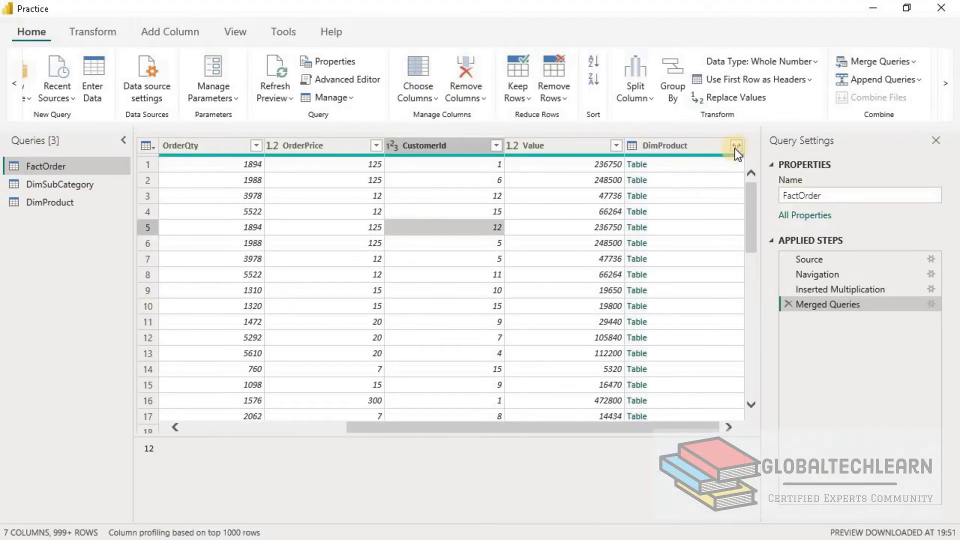
Expand the merged DimProduct column to Product and ProductSubCategoryId, excluding ProductId and keeping the original column name as prefix.
{"action": "left_click", "coordinate": [737, 146]}
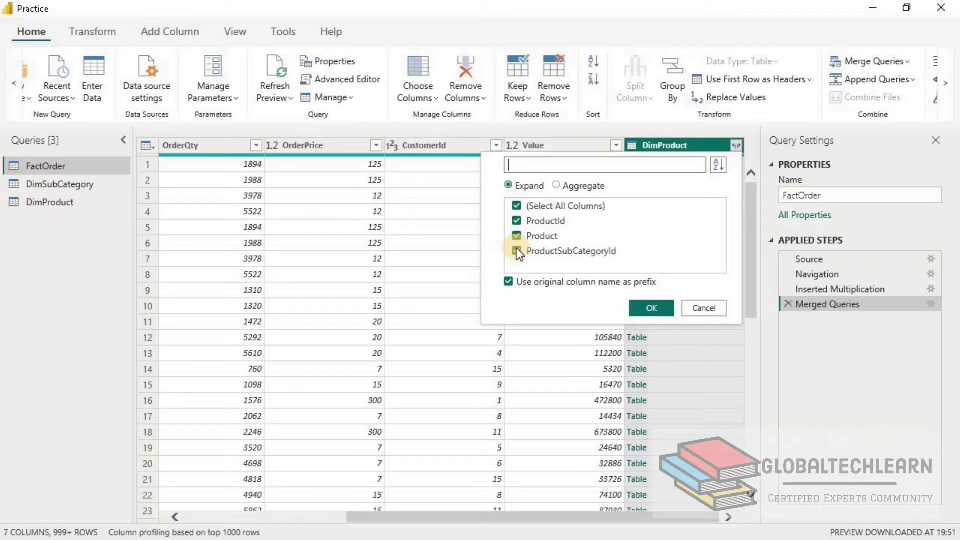
{"action": "left_click", "coordinate": [517, 221]}
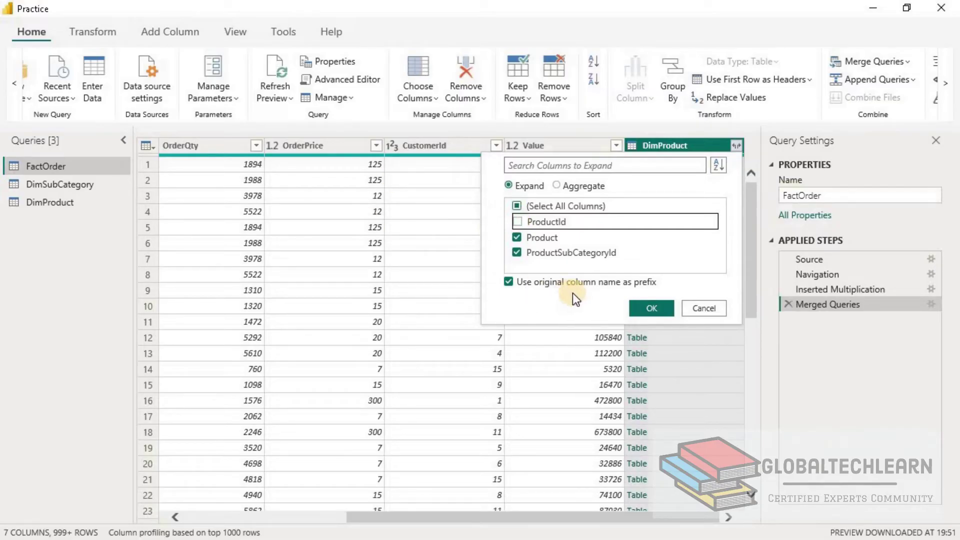
{"action": "left_click", "coordinate": [650, 308]}
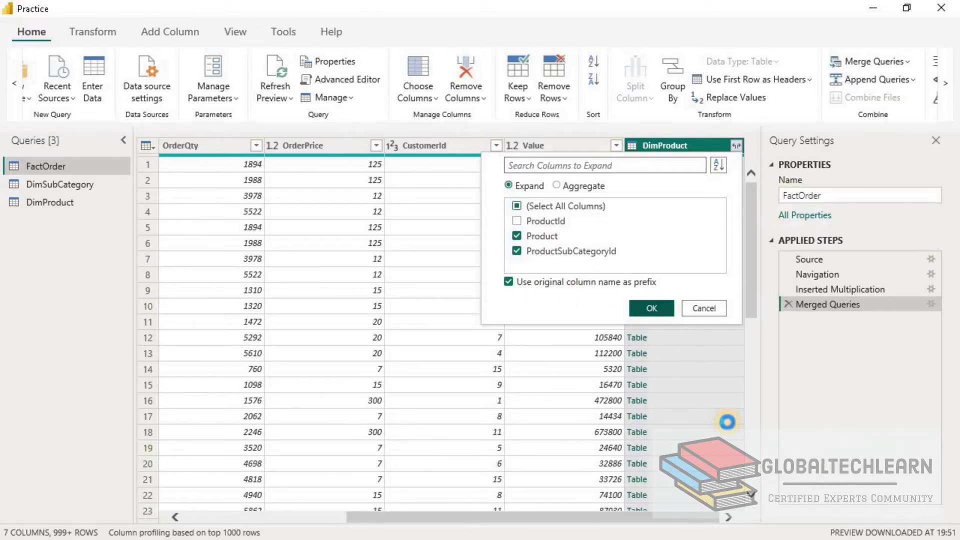
{"action": "left_click_drag", "start_coordinate": [598, 520], "coordinate": [706, 525]}
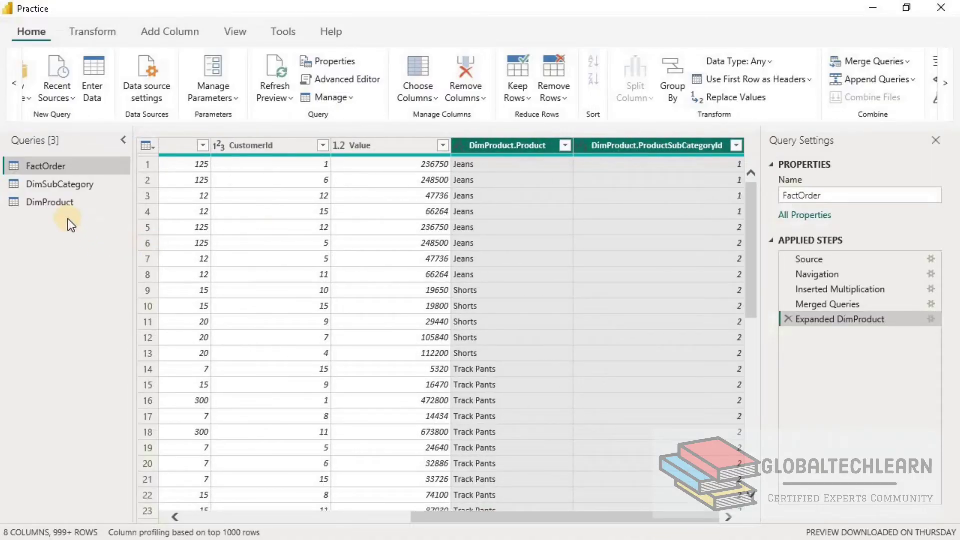
Merge FactOrder with DimSubCategory as a new query, matching DimProduct.ProductSubCategoryId to Id with a Left Outer join.
{"action": "left_click", "coordinate": [903, 64]}
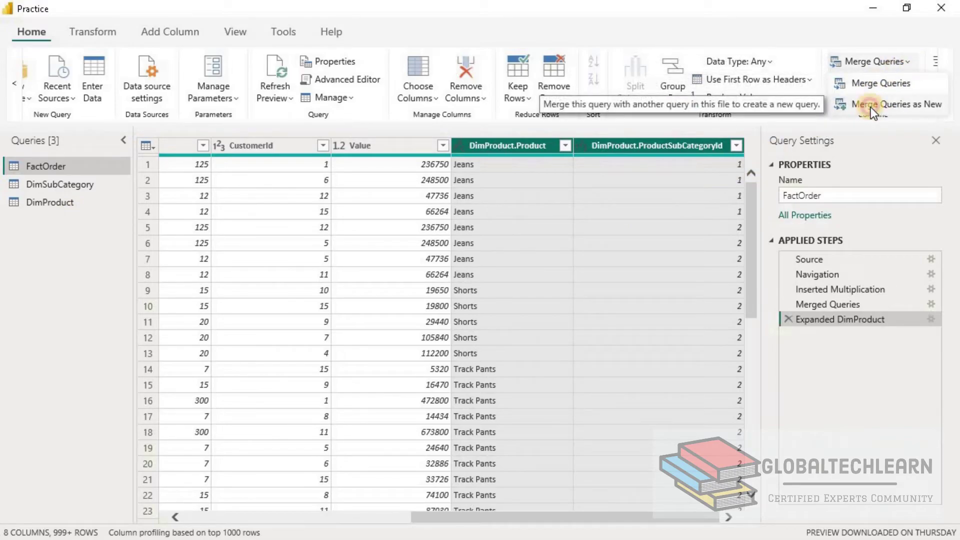
{"action": "left_click", "coordinate": [872, 105]}
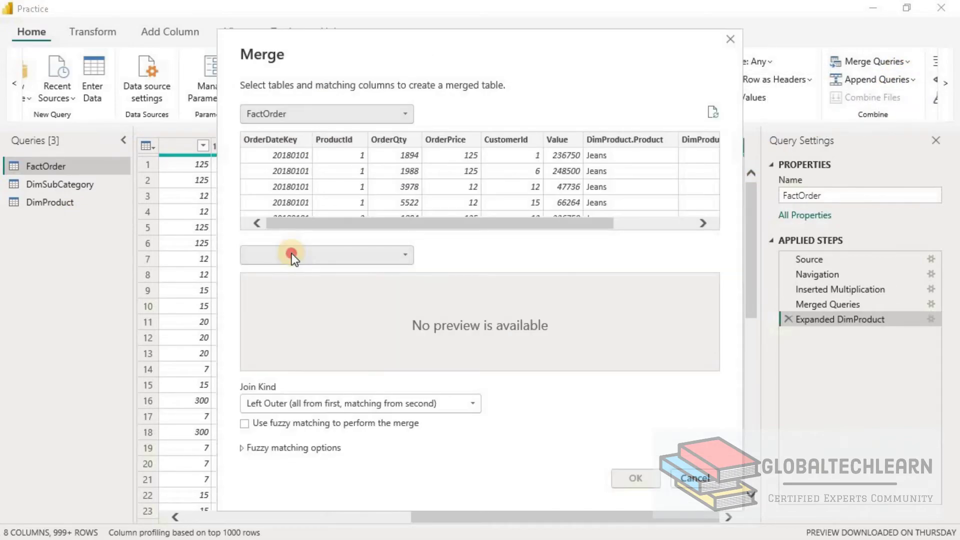
{"action": "left_click", "coordinate": [292, 255]}
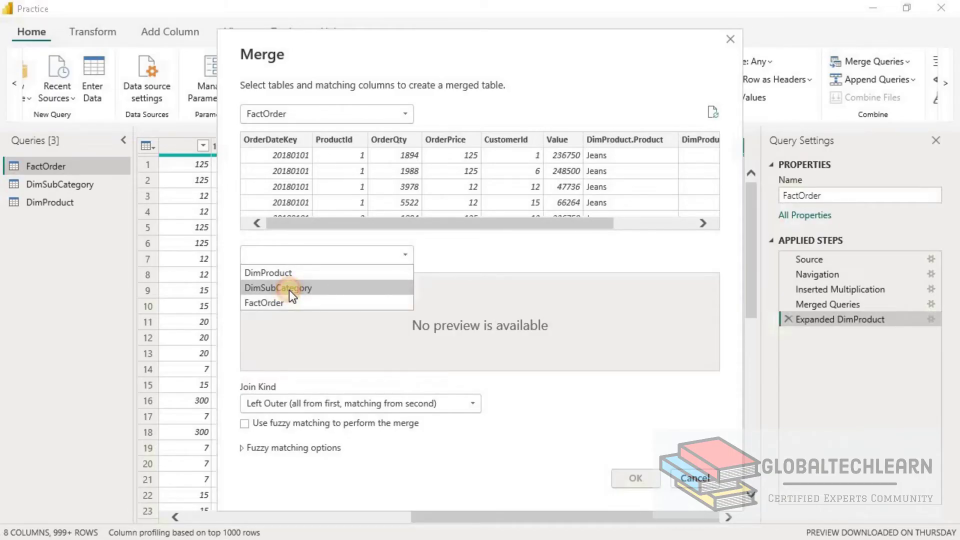
{"action": "left_click", "coordinate": [289, 289]}
{"action": "left_click", "coordinate": [343, 281]}
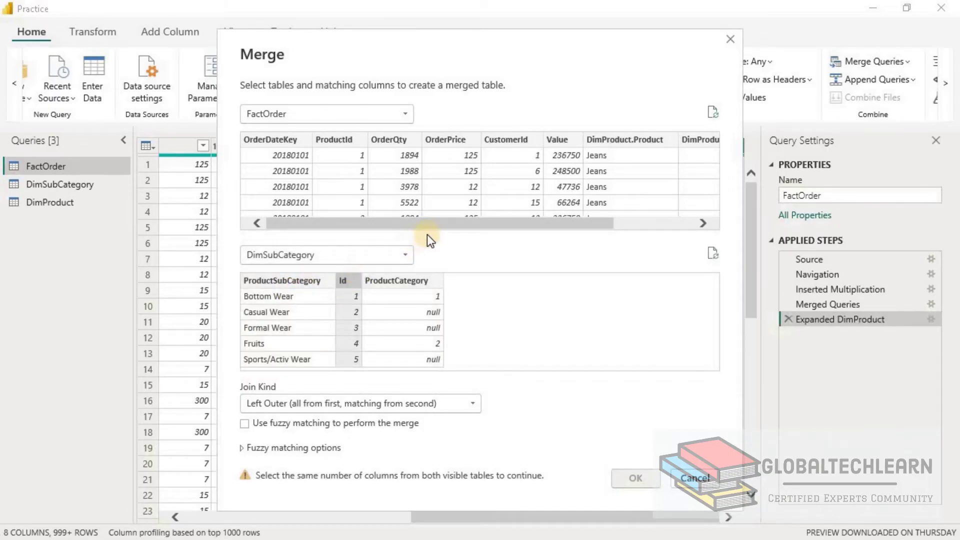
{"action": "left_click_drag", "start_coordinate": [439, 224], "coordinate": [620, 230]}
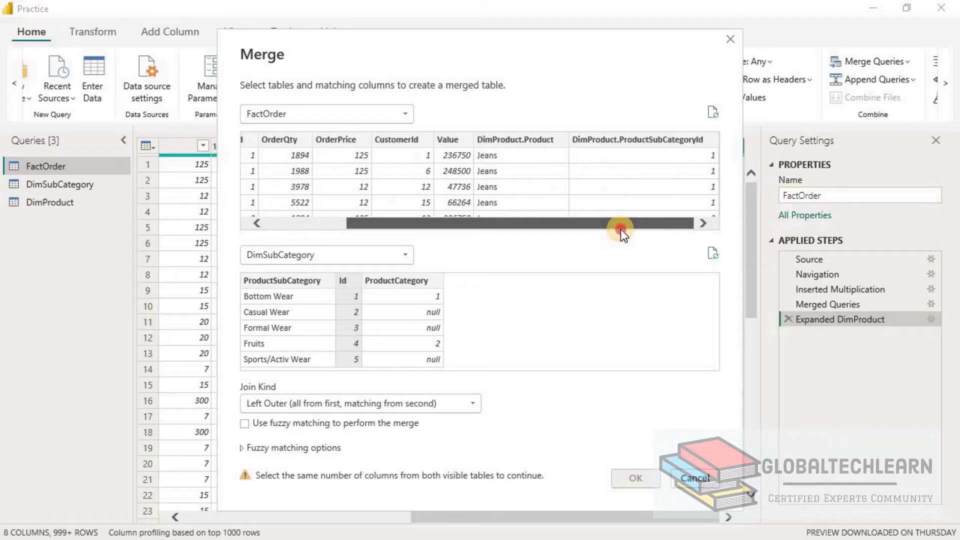
{"action": "left_click", "coordinate": [653, 140]}
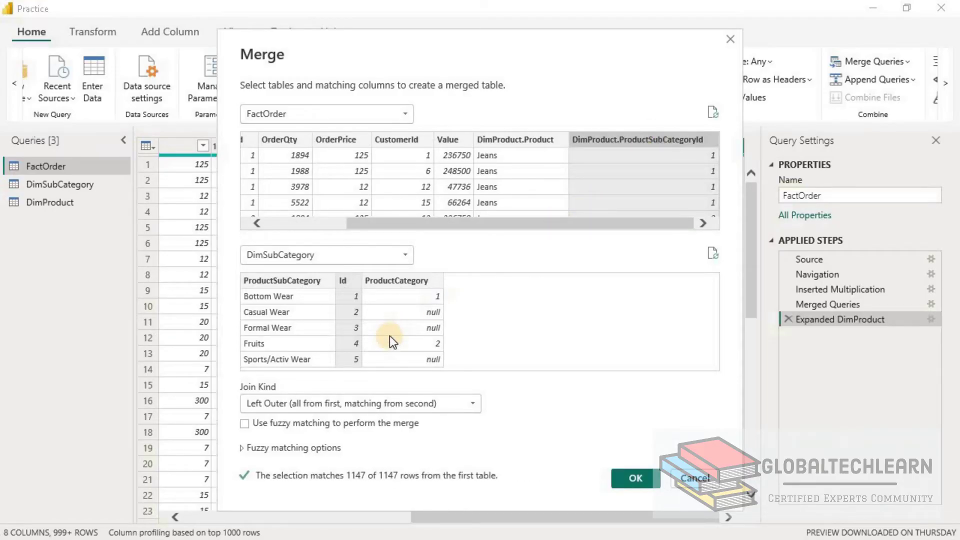
{"action": "left_click", "coordinate": [634, 481]}
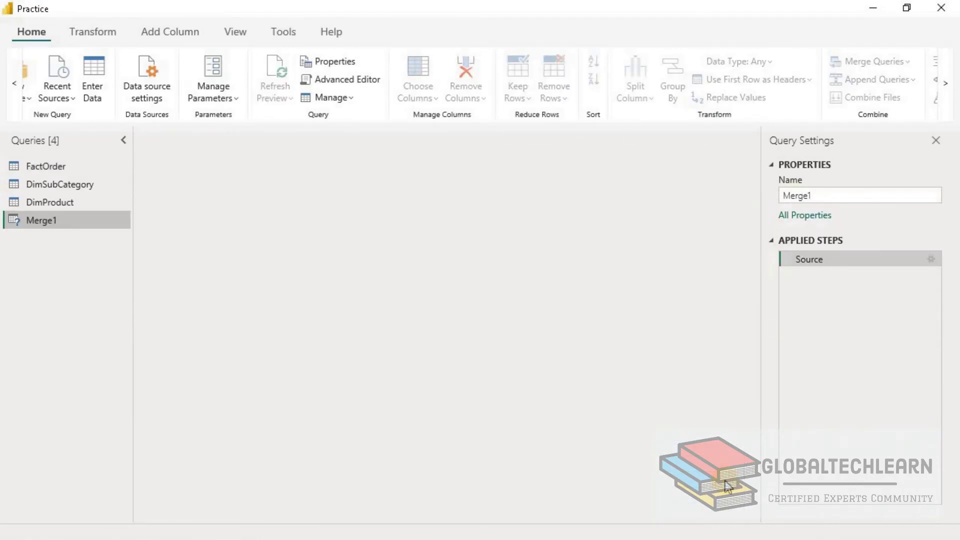
Expand the merged DimSubCategory column to ProductSubCategory only, keeping the original column name as prefix, and close and apply the queries.
{"action": "left_click", "coordinate": [712, 521]}
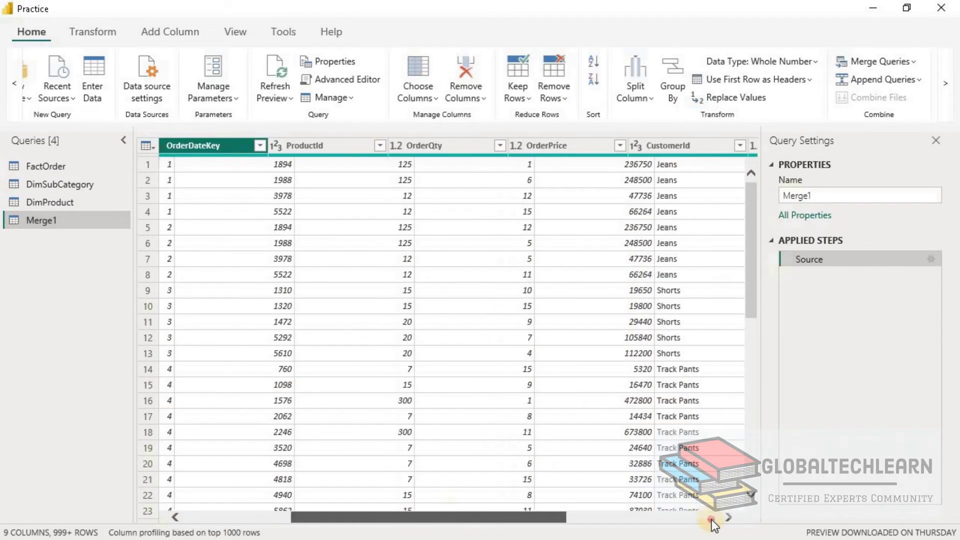
{"action": "left_click", "coordinate": [712, 520]}
{"action": "left_click", "coordinate": [736, 145]}
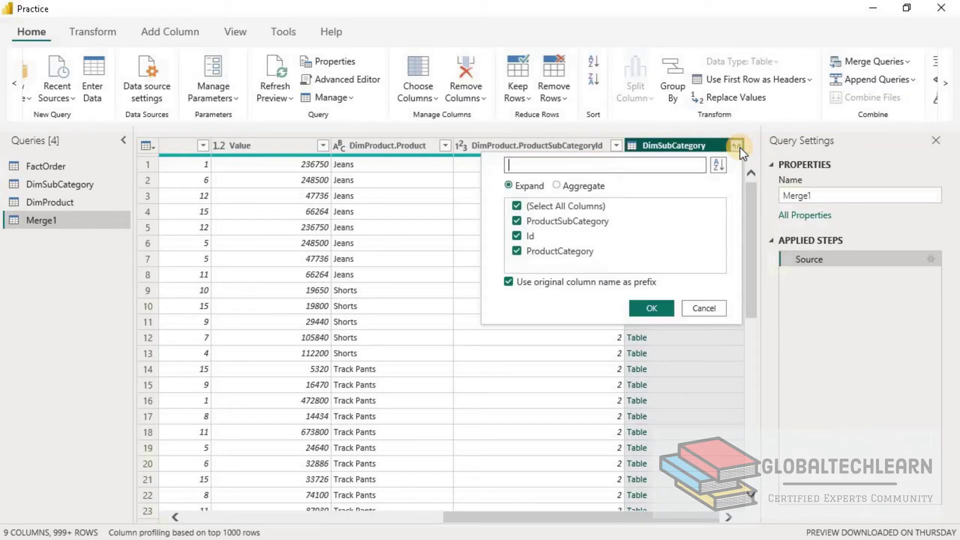
{"action": "left_click", "coordinate": [553, 205]}
{"action": "left_click", "coordinate": [533, 221]}
{"action": "left_click", "coordinate": [658, 308]}
{"action": "left_click", "coordinate": [44, 229]}
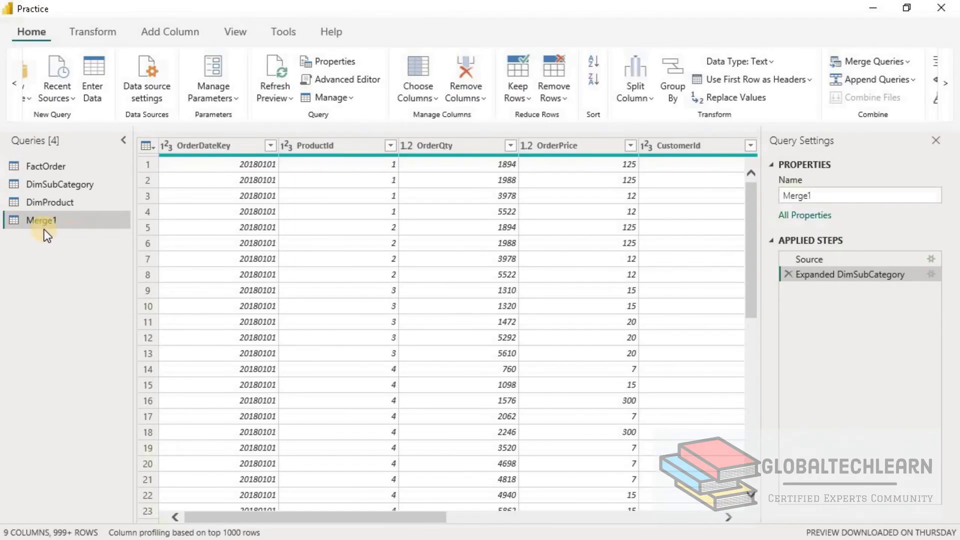
{"action": "left_click", "coordinate": [13, 85]}
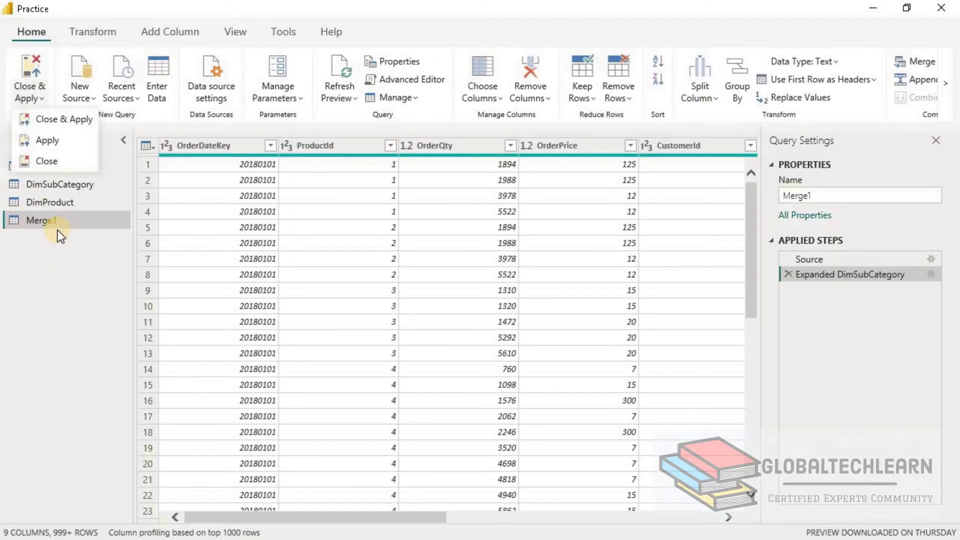
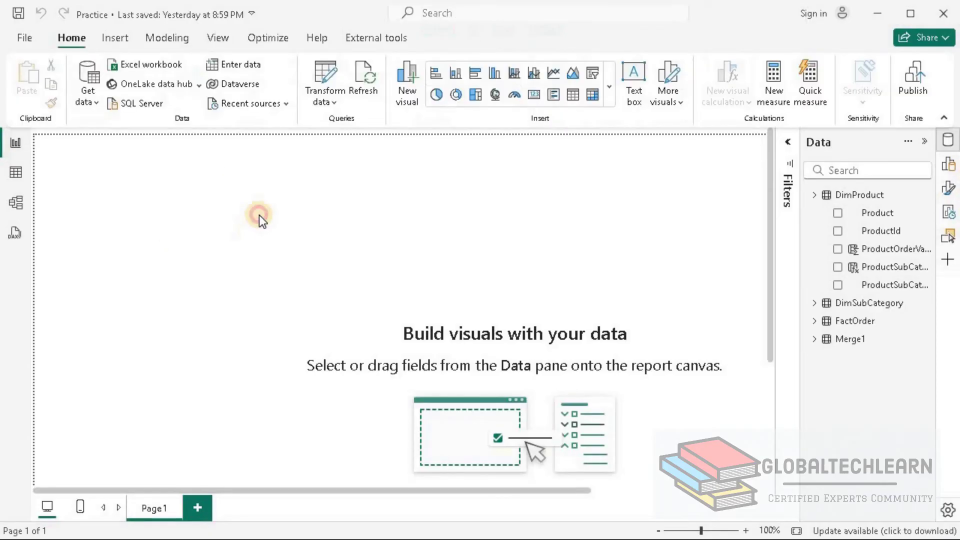
Insert a matrix with Merge1's ProductId, DimProduct.Product and DimSubCategory.ProductSubCategory as rows and the sum of Value as values.
{"action": "left_click", "coordinate": [591, 95]}
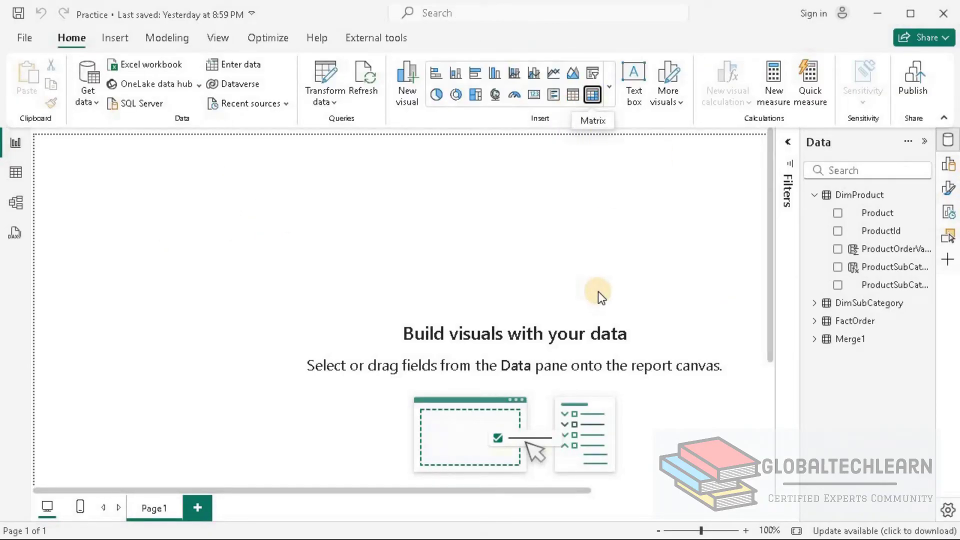
{"action": "left_click", "coordinate": [814, 339]}
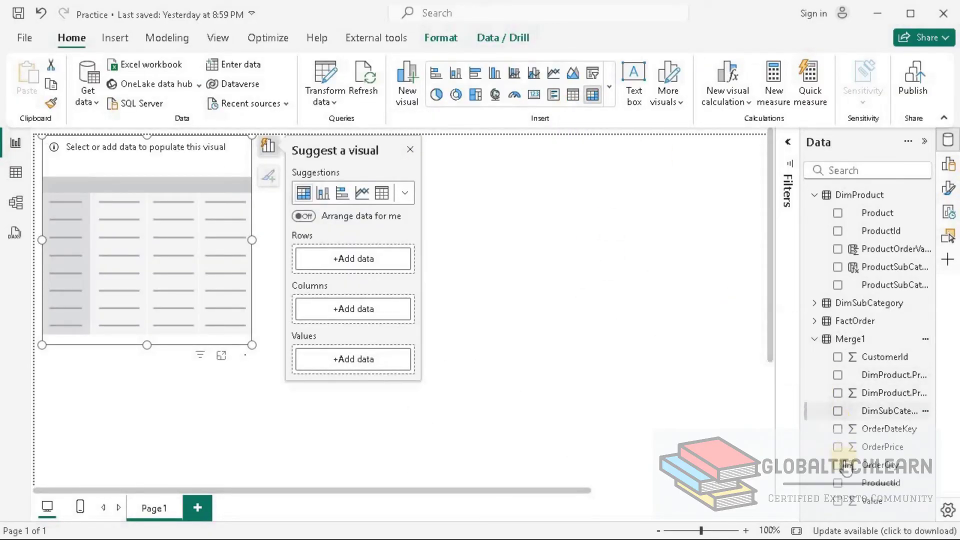
{"action": "left_click", "coordinate": [838, 482]}
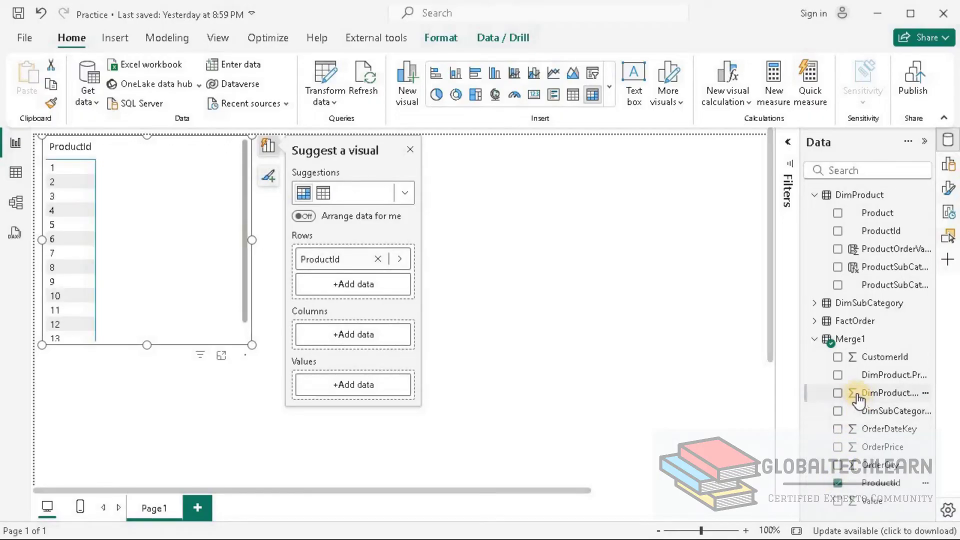
{"action": "left_click_drag", "start_coordinate": [800, 384], "coordinate": [733, 383]}
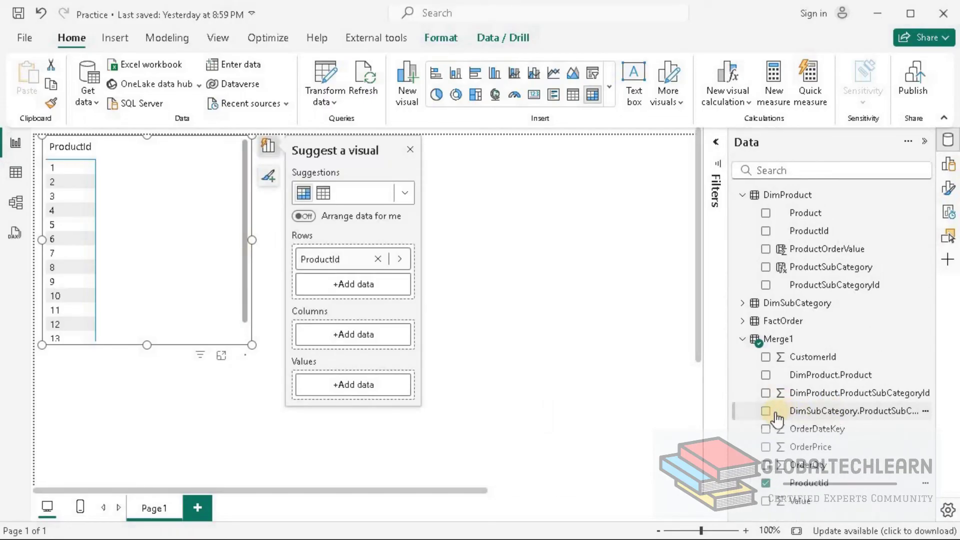
{"action": "left_click", "coordinate": [766, 411]}
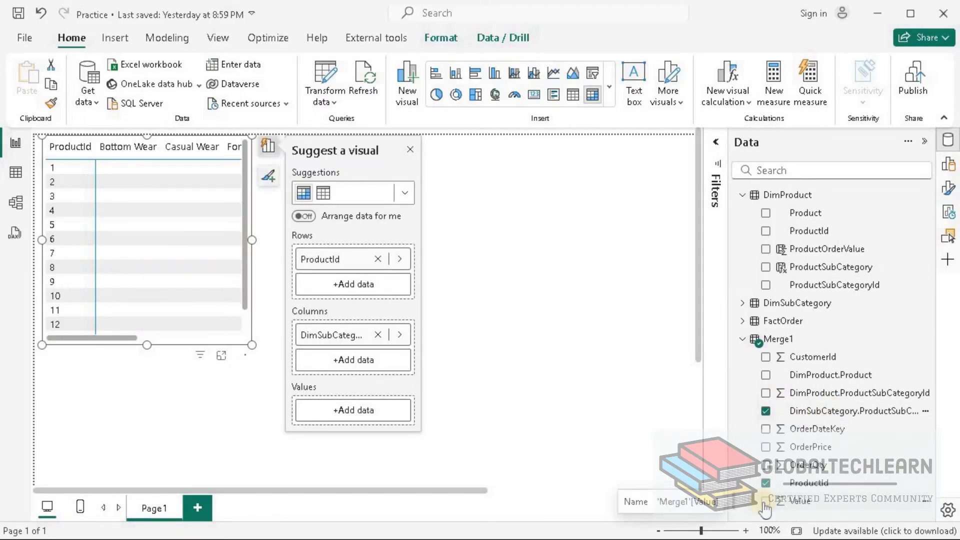
{"action": "left_click", "coordinate": [765, 503]}
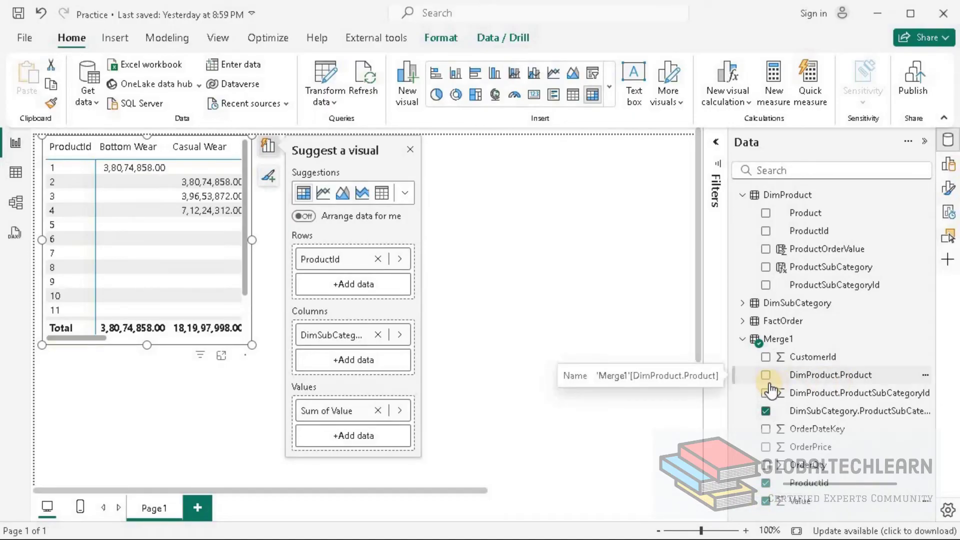
{"action": "left_click", "coordinate": [799, 382]}
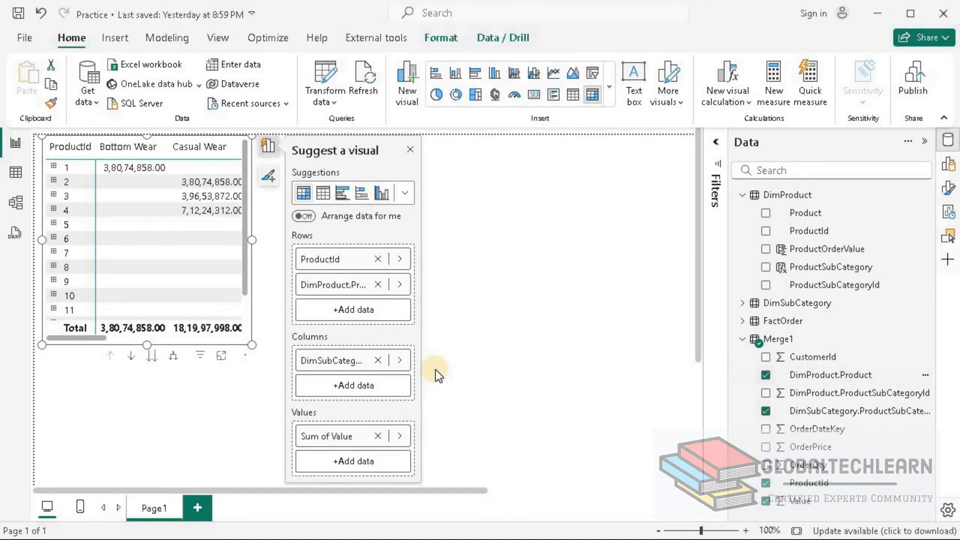
{"action": "left_click_drag", "start_coordinate": [332, 363], "coordinate": [335, 303]}
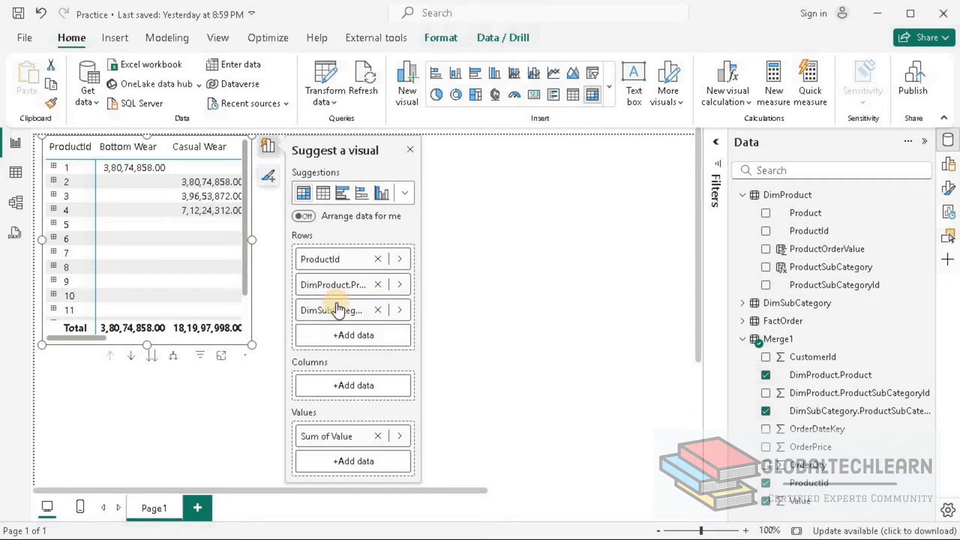
Set the matrix's style preset to Minimal, with the visual suggestions closed and the build and format settings displayed.
{"action": "left_click", "coordinate": [410, 149]}
{"action": "left_click", "coordinate": [924, 142]}
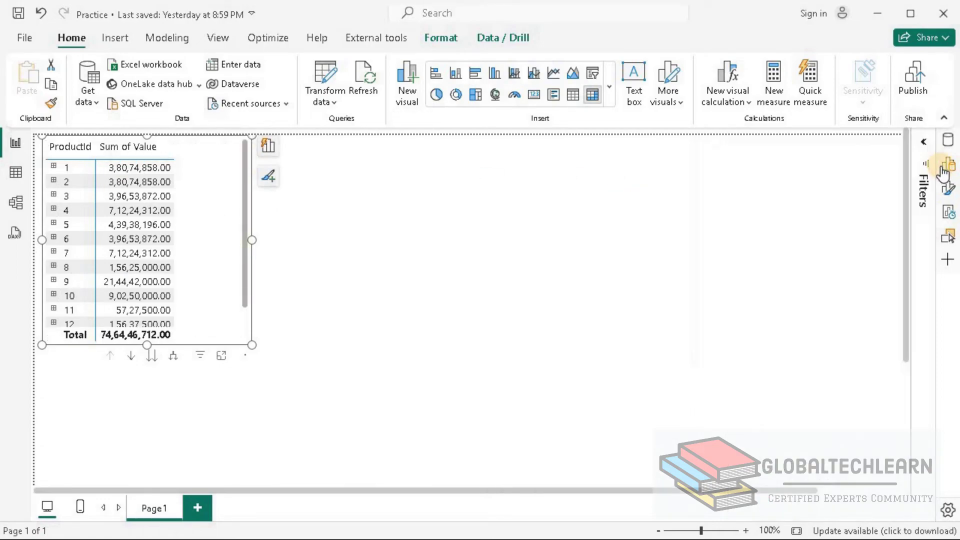
{"action": "left_click", "coordinate": [949, 164]}
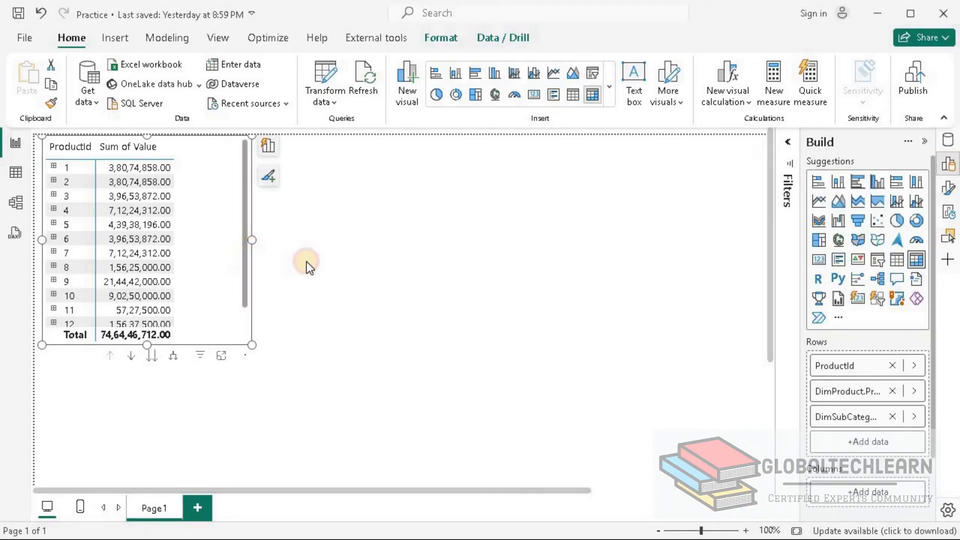
{"action": "left_click", "coordinate": [950, 190]}
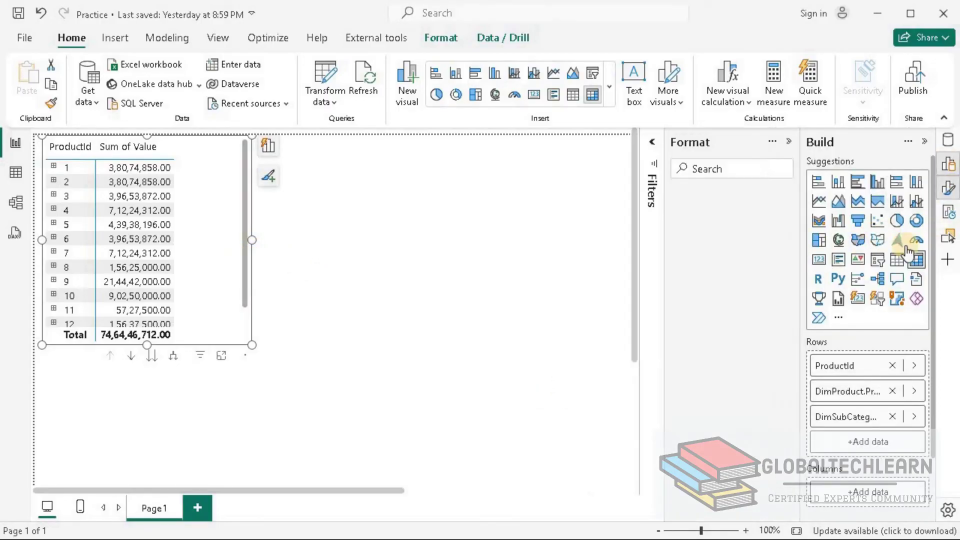
{"action": "left_click", "coordinate": [711, 297]}
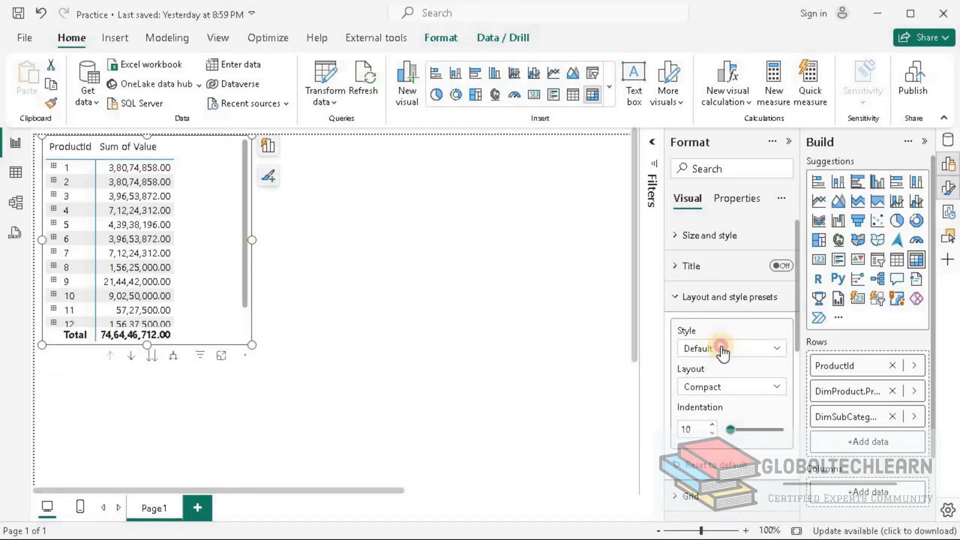
{"action": "left_click", "coordinate": [721, 348]}
{"action": "left_click", "coordinate": [714, 403]}
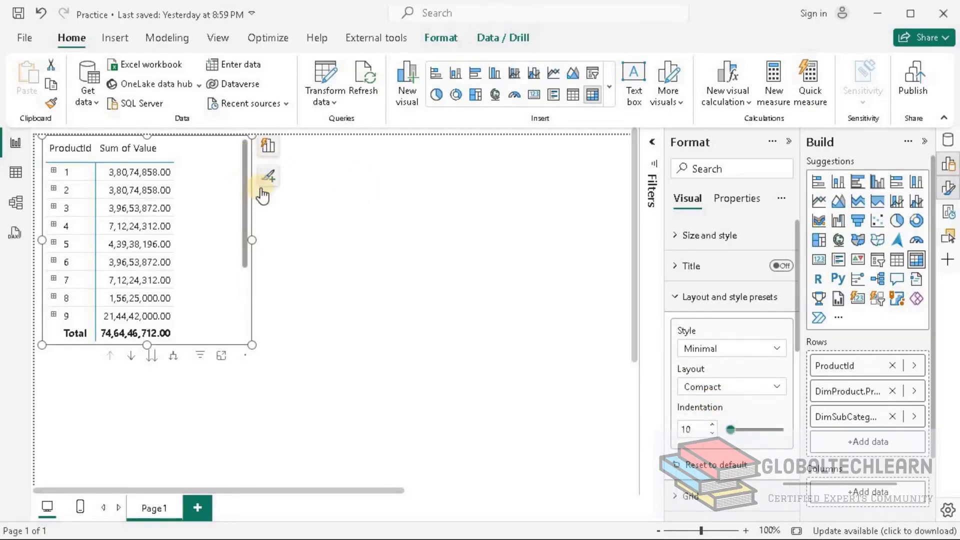
Nudge the matrix slightly down on the report page.
{"action": "key", "text": "Down"}
{"action": "key", "text": "Down"}
{"action": "key", "text": "Down"}
{"action": "key", "text": "Down"}
{"action": "key", "text": "Down"}
{"action": "key", "text": "Down"}
{"action": "key", "text": "Down"}
{"action": "key", "text": "Down"}
{"action": "key", "text": "Down"}
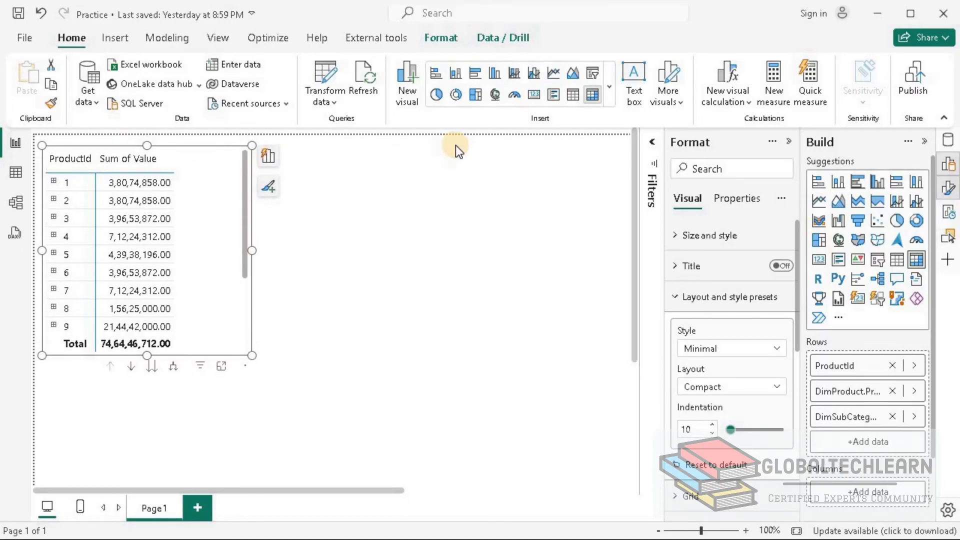
Expand all matrix rows down to the product subcategory level and enlarge the visual, mainly in width.
{"action": "left_click", "coordinate": [173, 369]}
{"action": "left_click", "coordinate": [173, 369]}
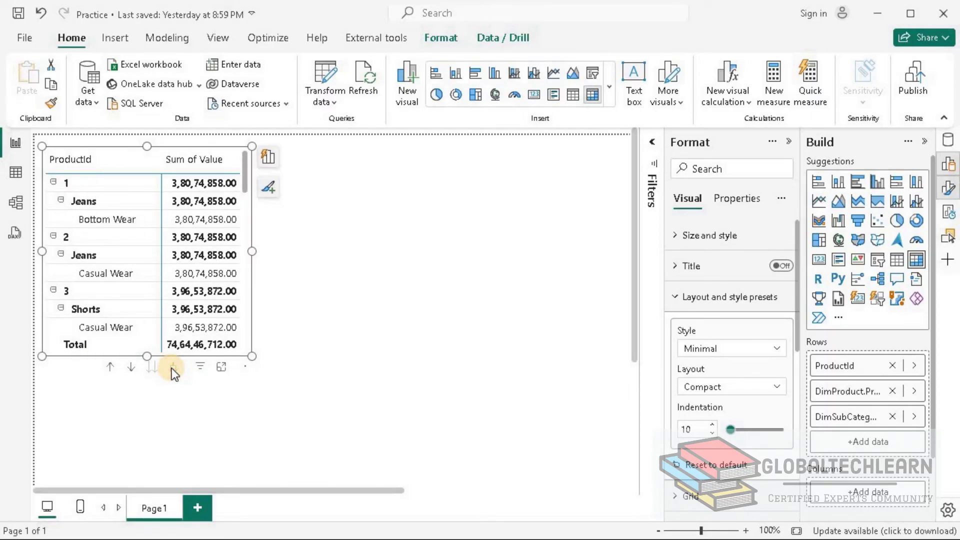
{"action": "left_click_drag", "start_coordinate": [252, 357], "coordinate": [506, 398]}
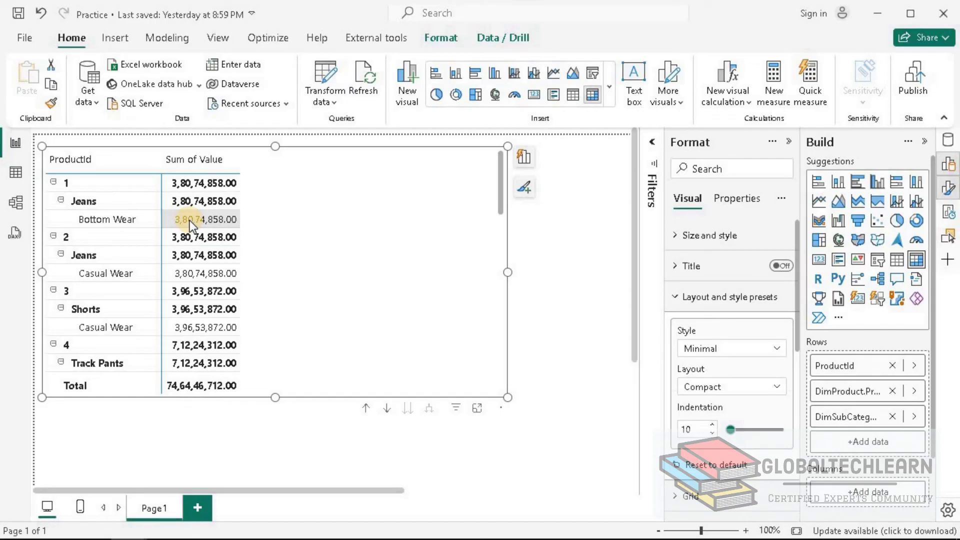
Examine the ProductSubCategory and ProductOrderValue columns of DimProduct in the table view for comparison with the matrix, and return to the report.
{"action": "left_click", "coordinate": [14, 174]}
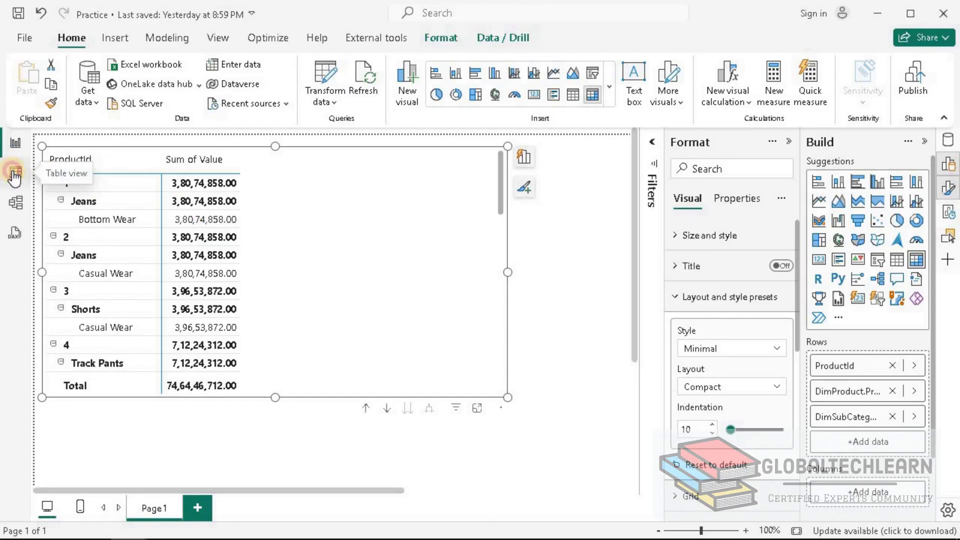
{"action": "left_click", "coordinate": [140, 180]}
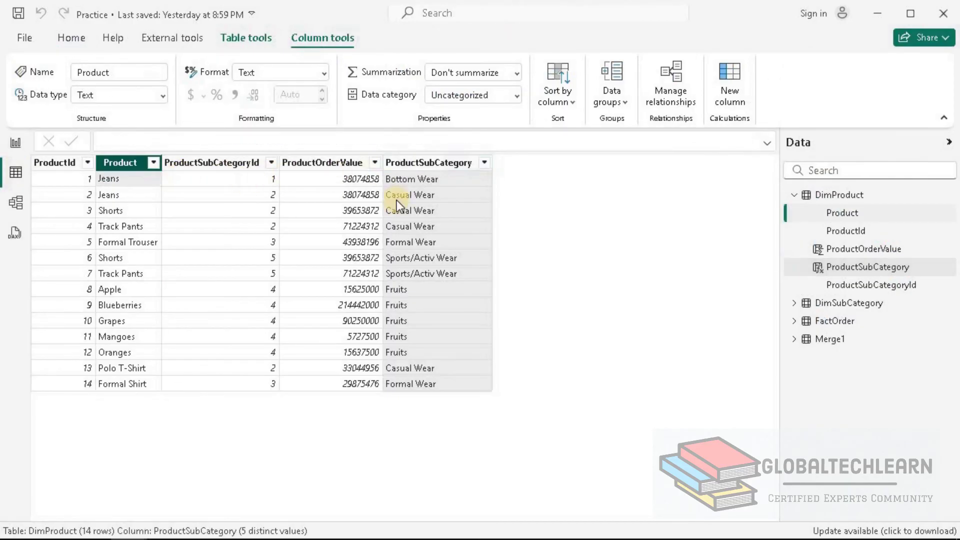
{"action": "left_click", "coordinate": [440, 185]}
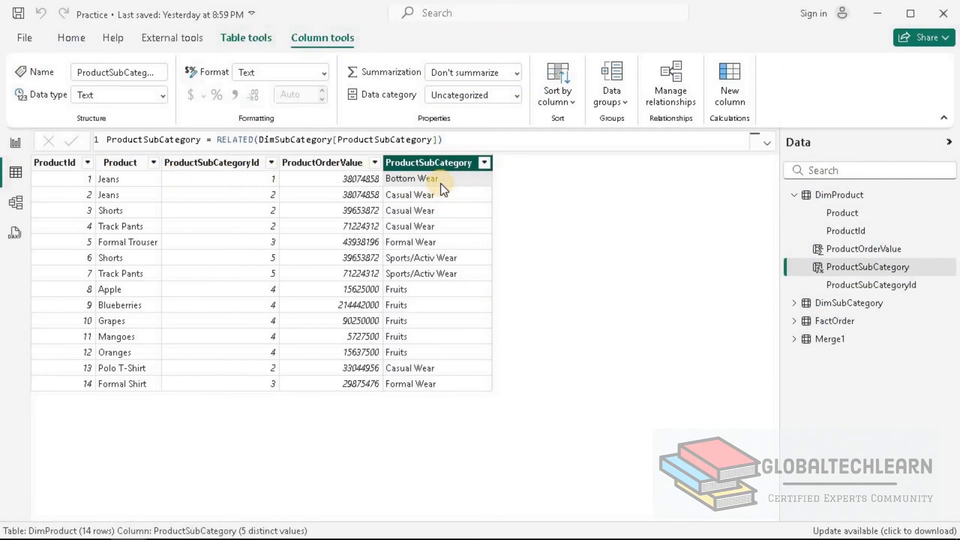
{"action": "left_click", "coordinate": [347, 181]}
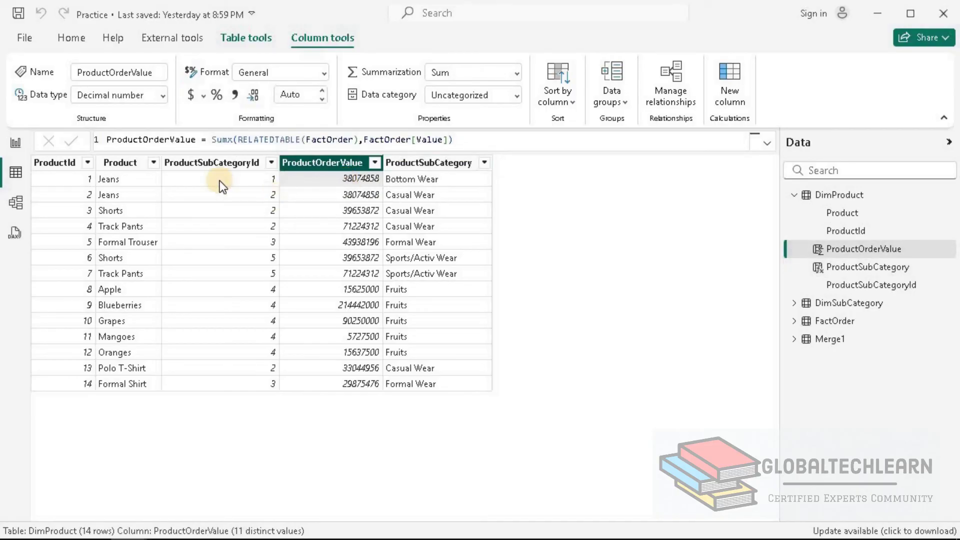
{"action": "left_click", "coordinate": [16, 144]}
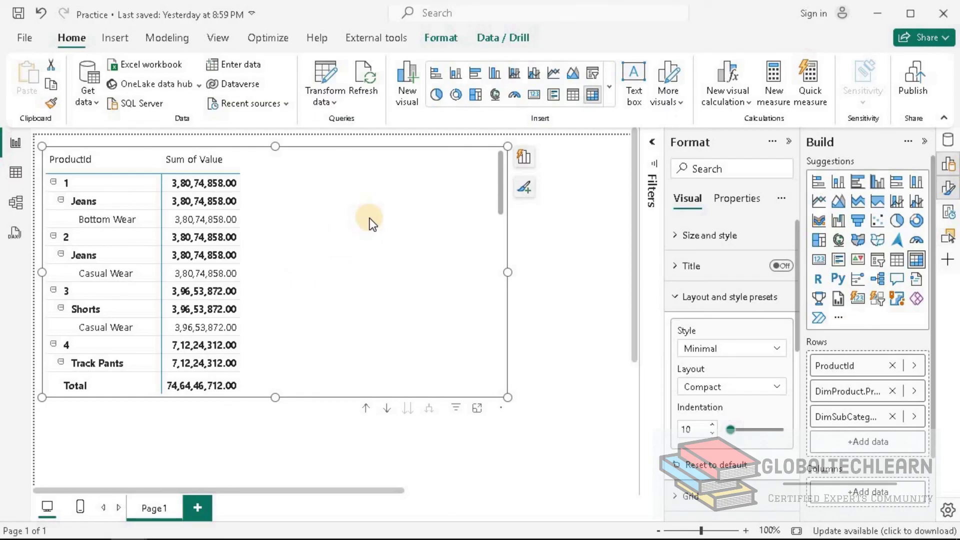
Replace the format settings with the data fields, review DimProduct's ProductOrderValue formula, and collapse the Merge1 and DimProduct field lists.
{"action": "left_click", "coordinate": [790, 142]}
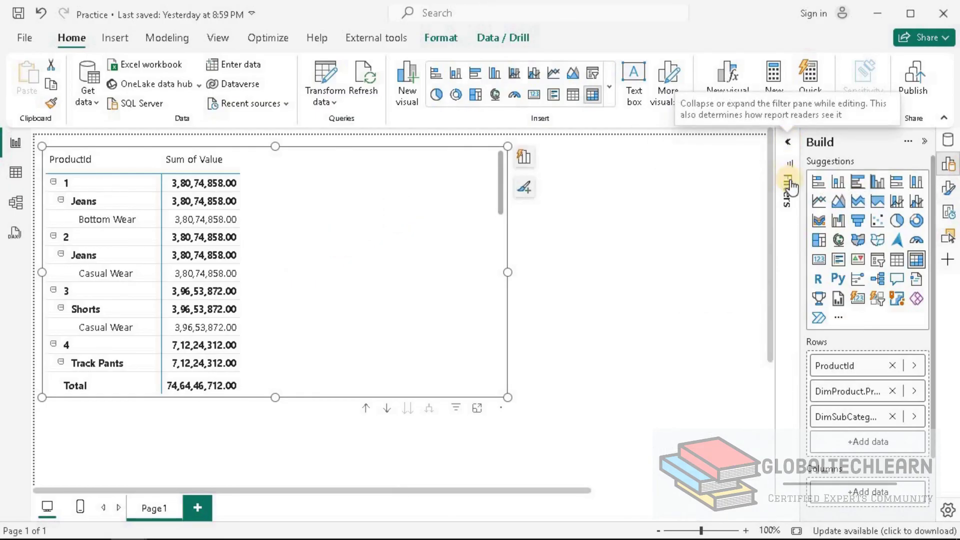
{"action": "left_click", "coordinate": [948, 140]}
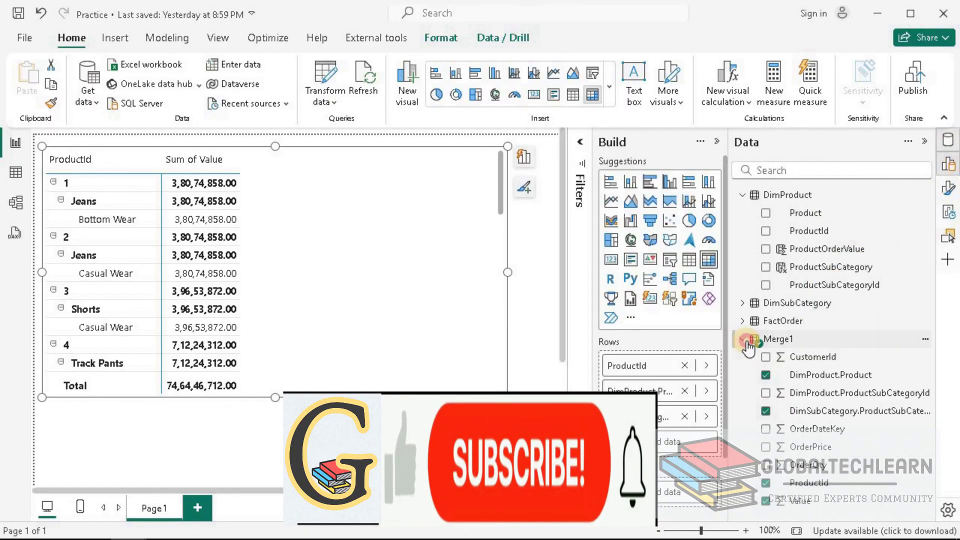
{"action": "left_click", "coordinate": [783, 345]}
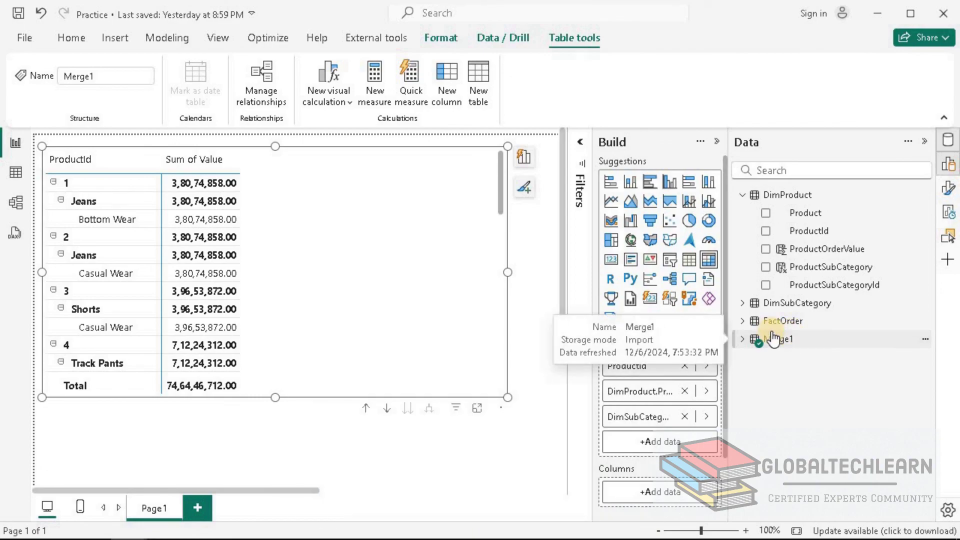
{"action": "left_click", "coordinate": [814, 261]}
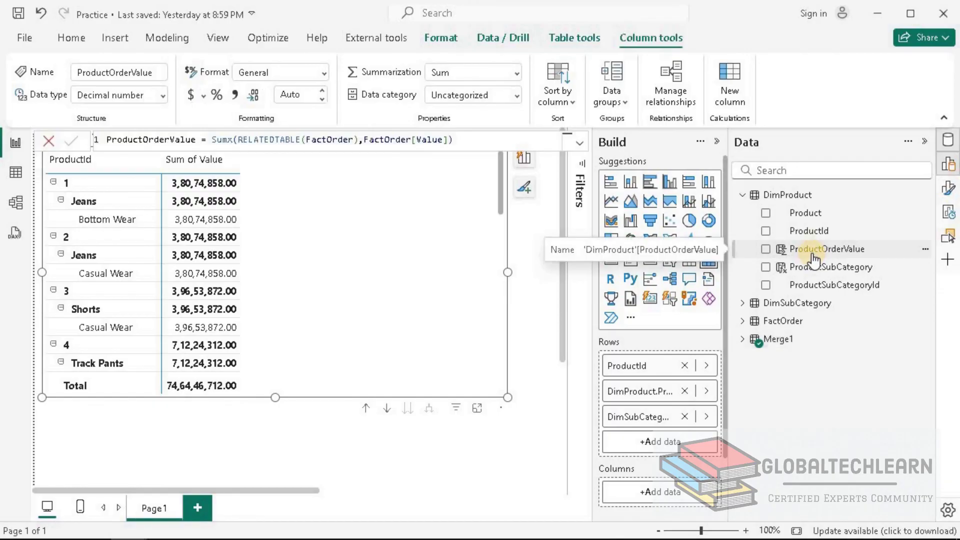
{"action": "left_click", "coordinate": [743, 195]}
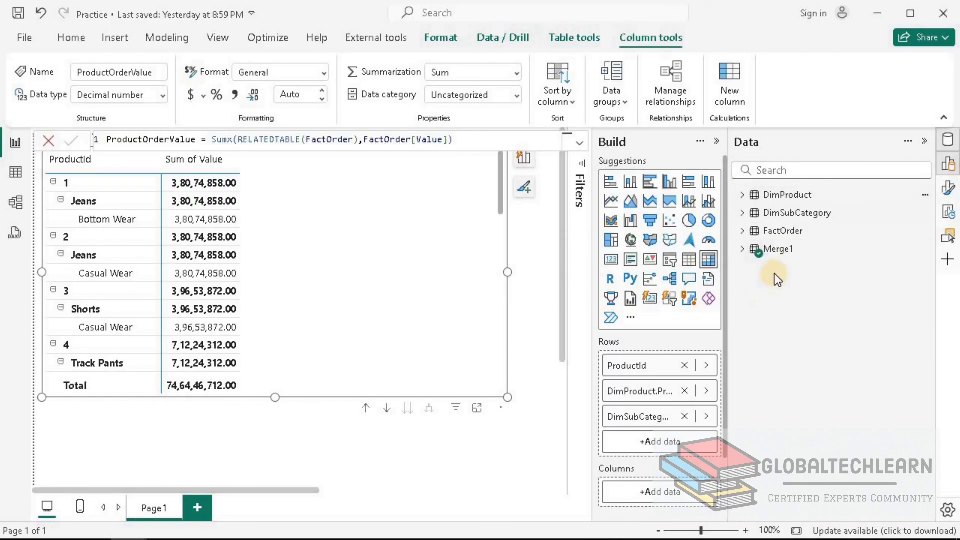